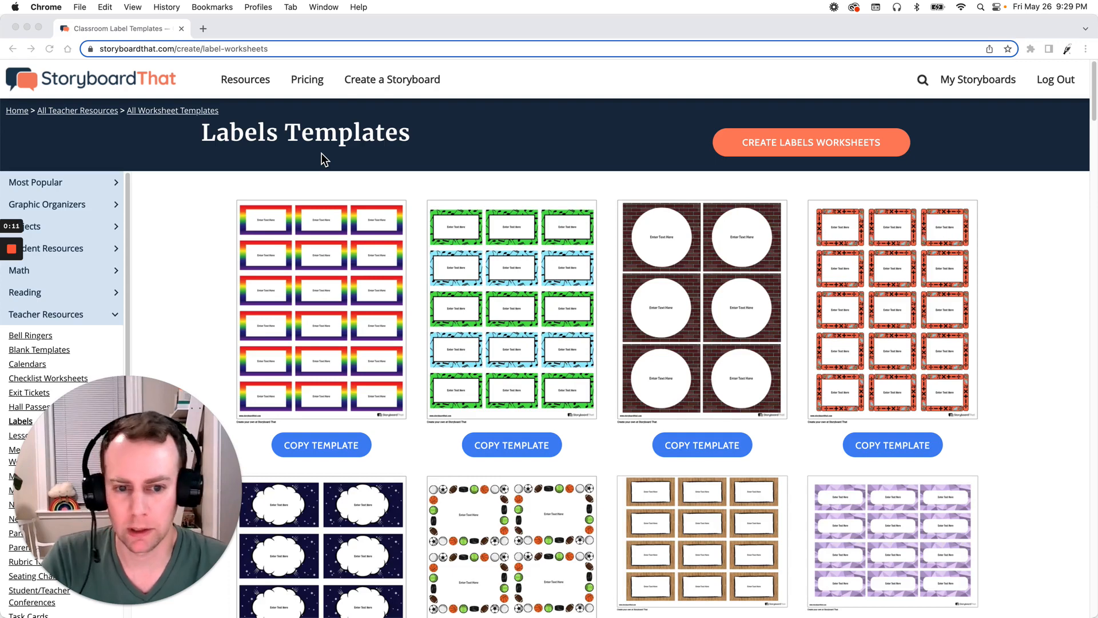
- Copy the label template with green and blue music-note borders
scroll(314, 226, down, 4)
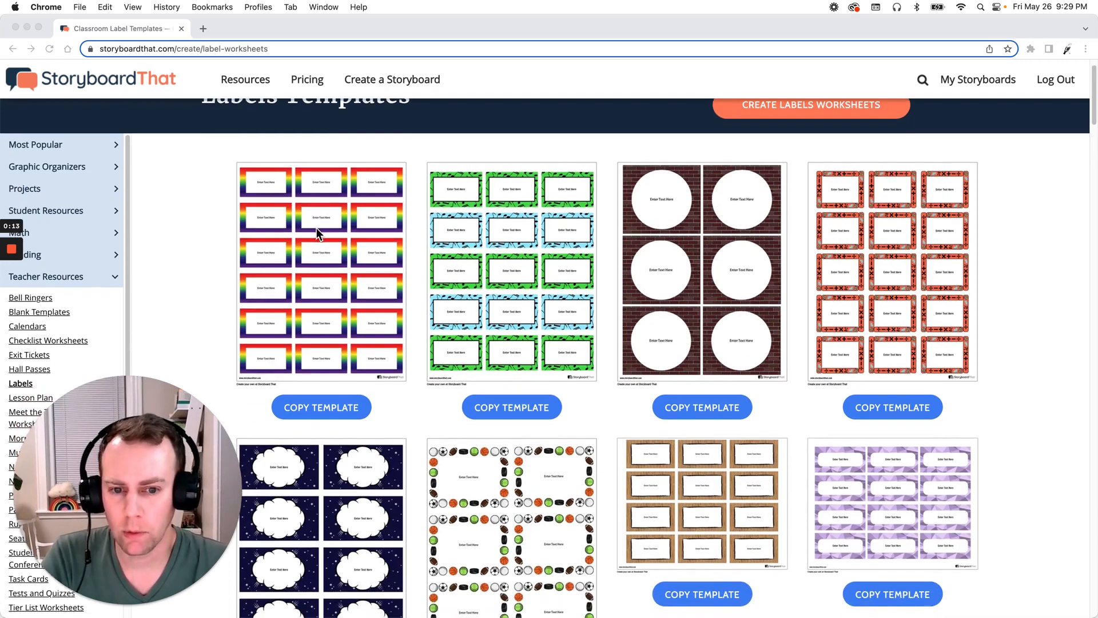
scroll(341, 256, down, 5)
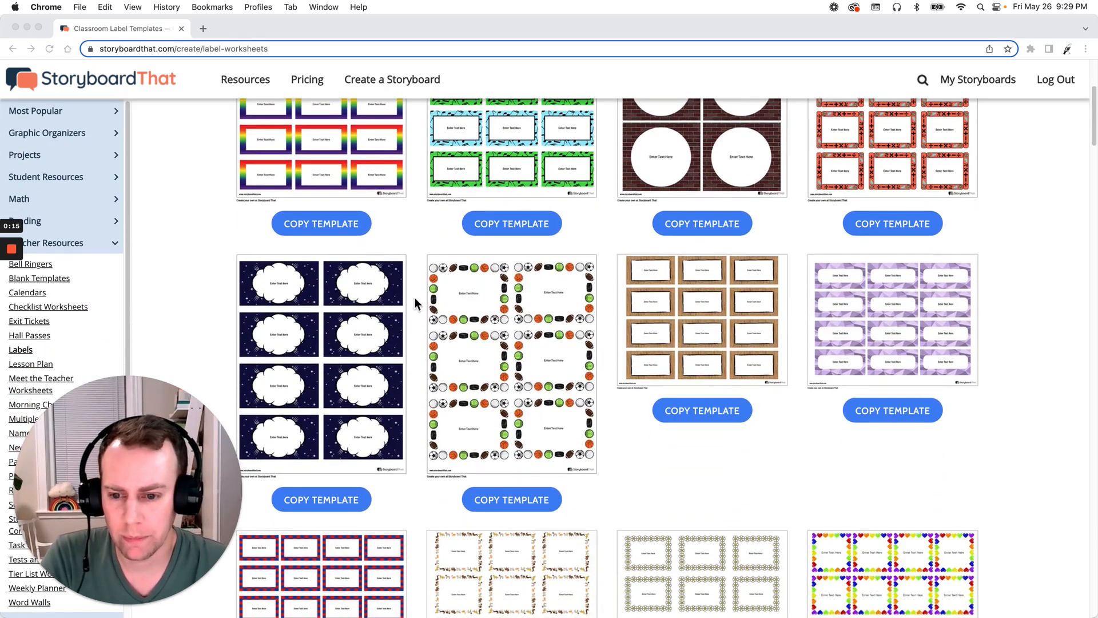
scroll(435, 280, up, 6)
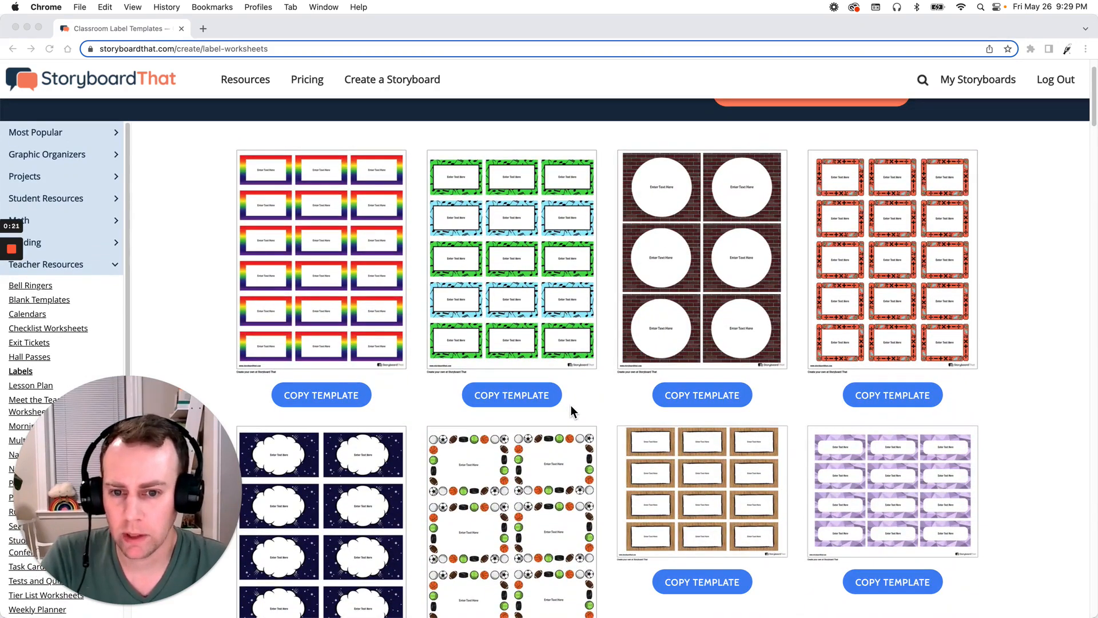
click(527, 399)
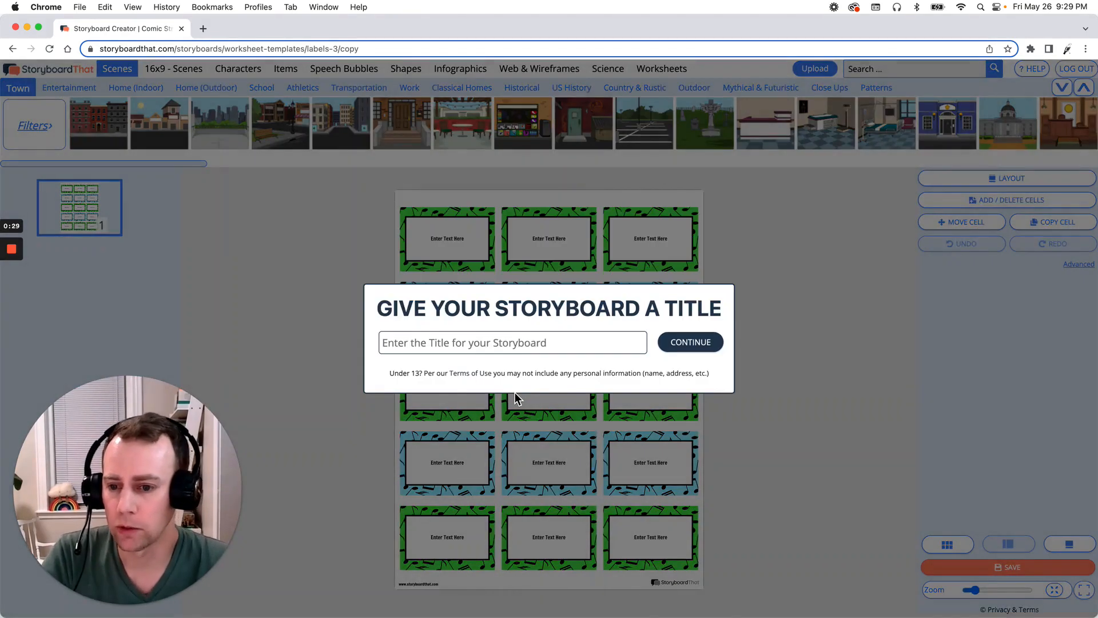
- Title the copied storyboard "Template 1" and continue to the editor
click(482, 348)
text(Te)
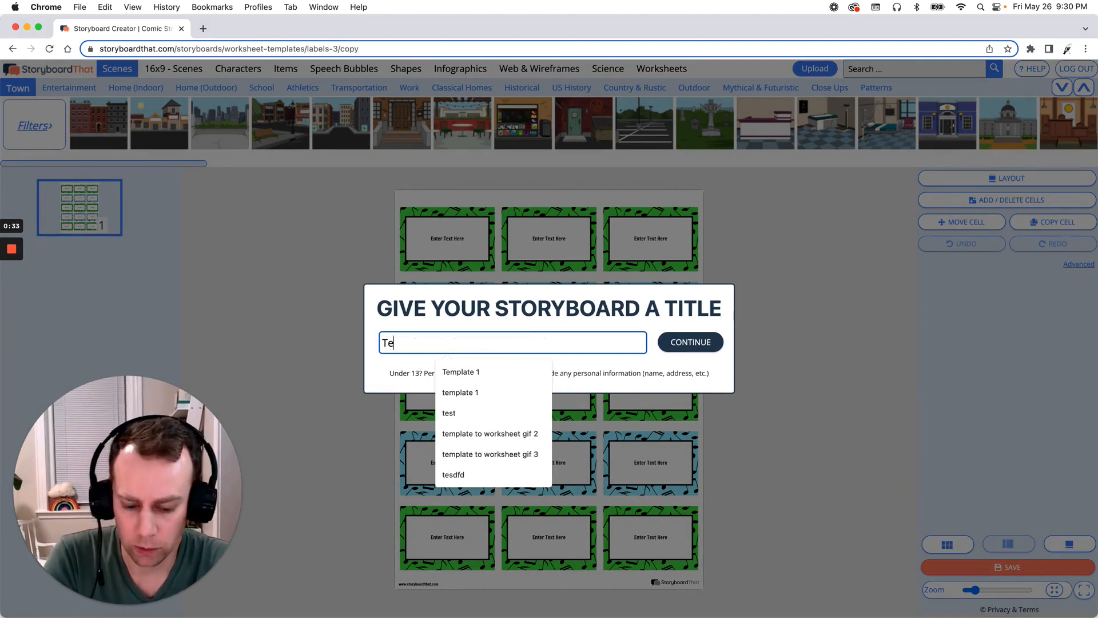
text(mplate 1)
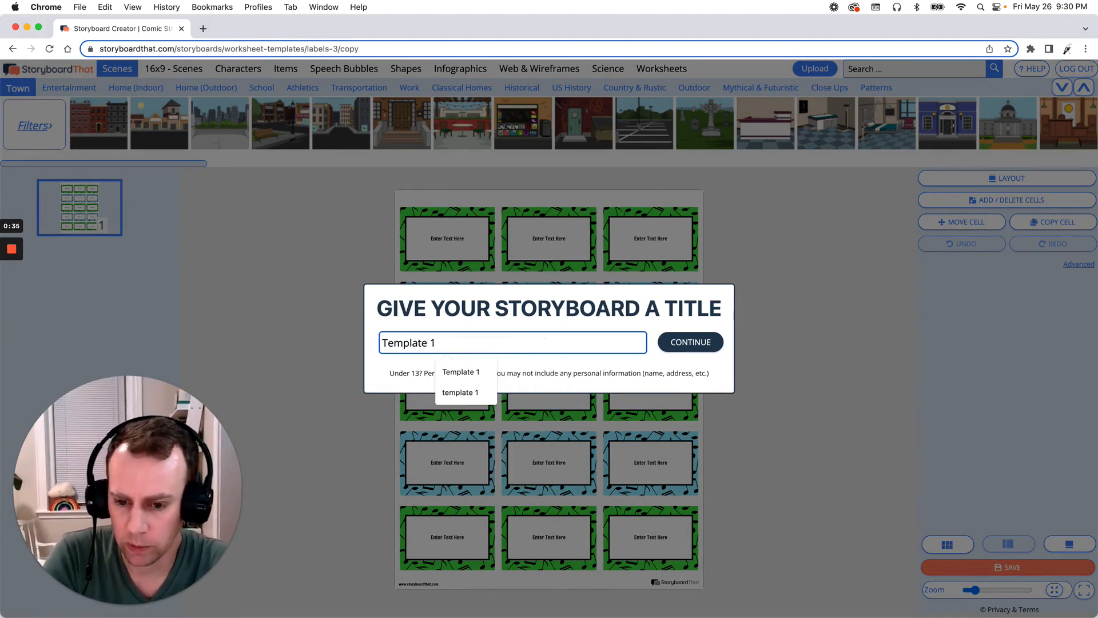
click(686, 344)
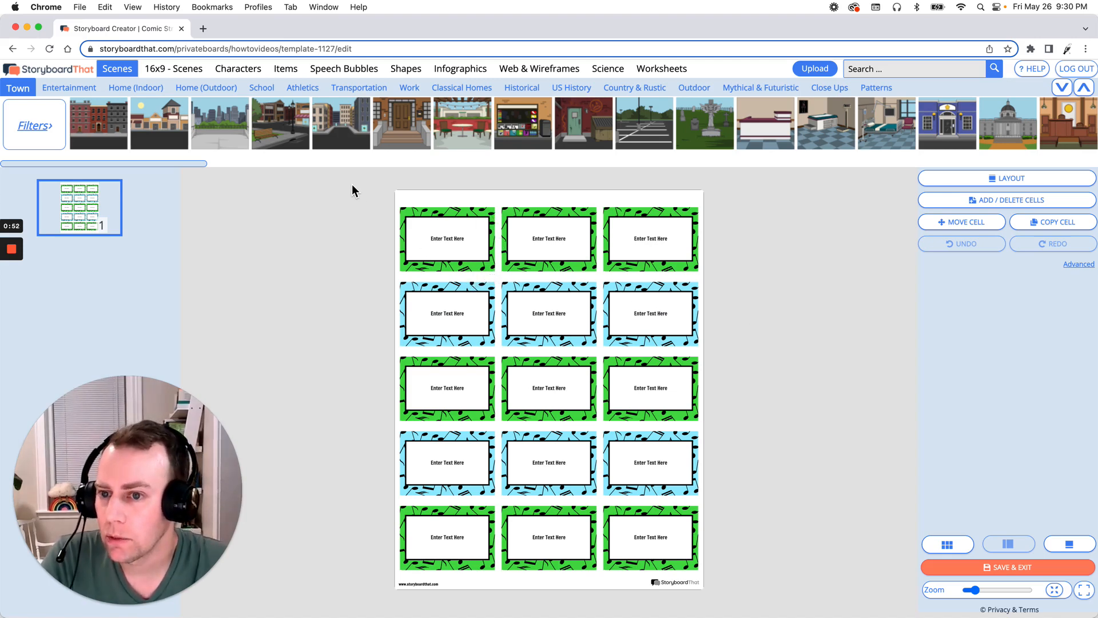
- Place the teen character with the tan shirt and short hair (Teens Character 2) at the right end of the first label
click(246, 73)
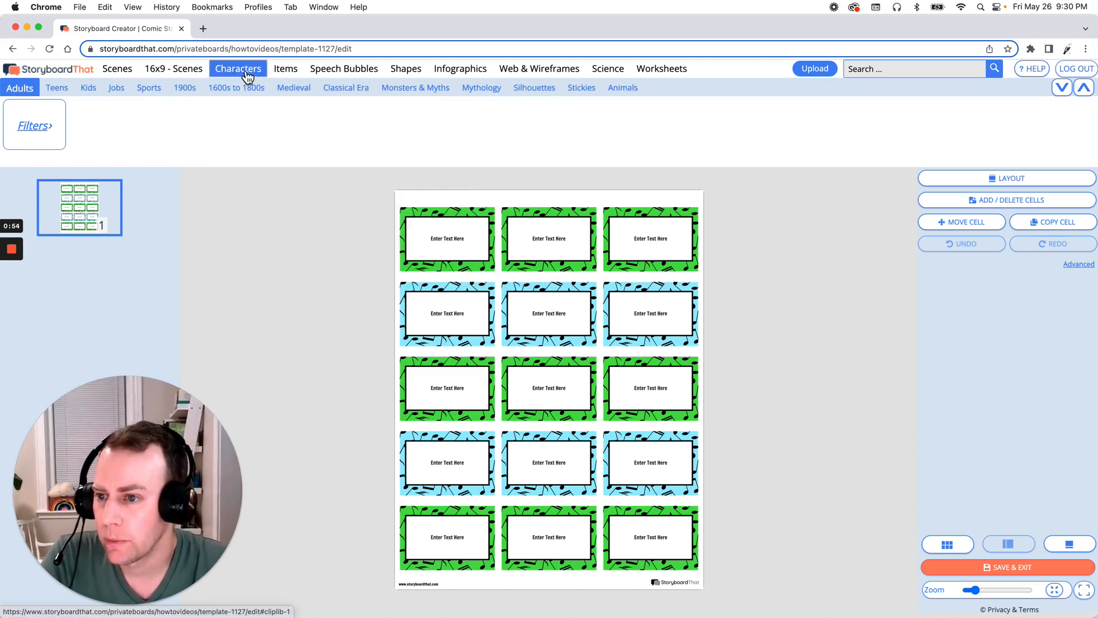
click(55, 92)
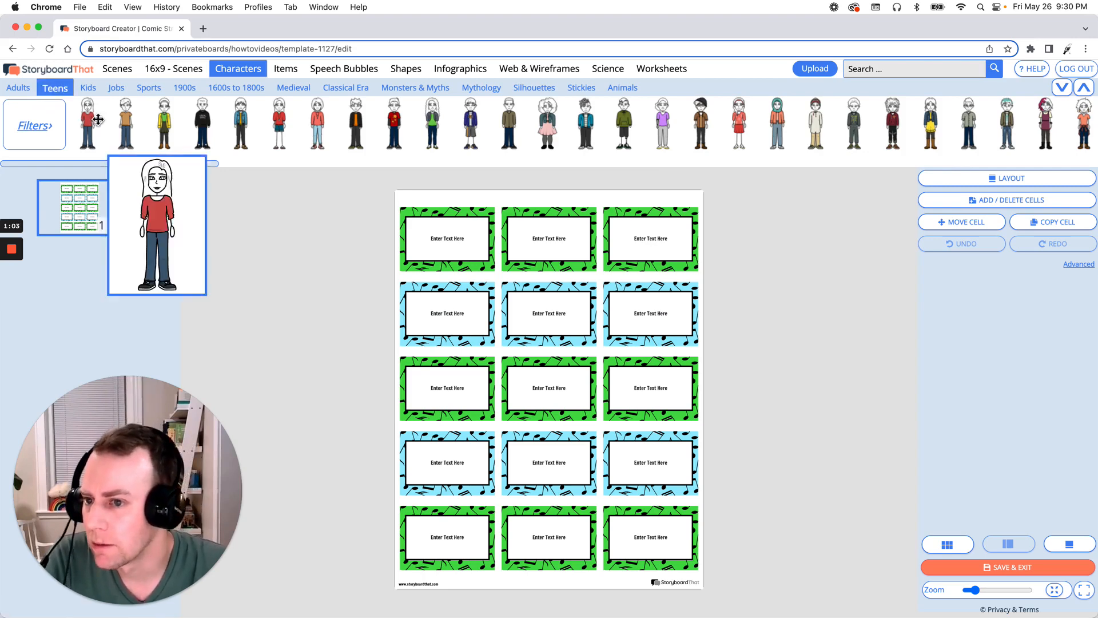
mouse_move(122, 120)
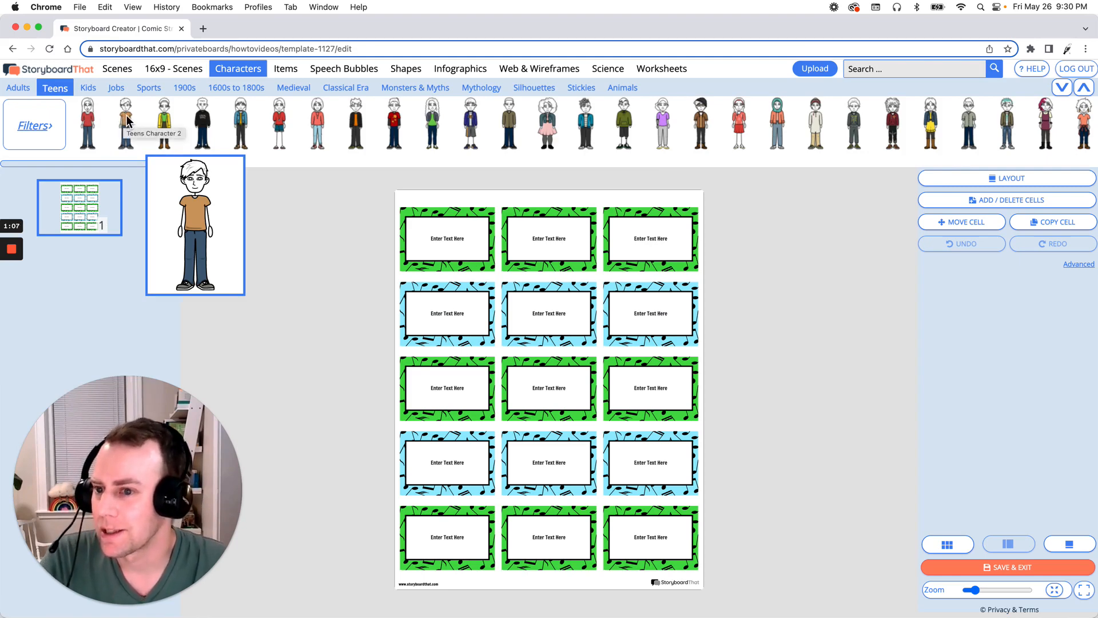
drag(127, 121, 479, 243)
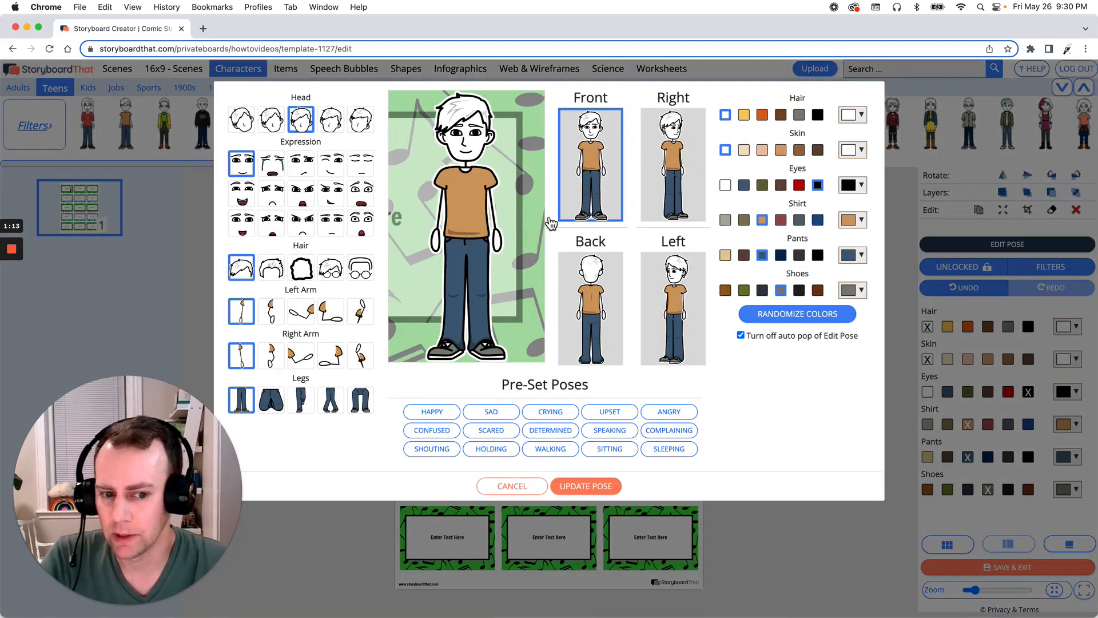
- Pose the character facing left with an open-mouthed smile, the left arm slightly bent and the right arm extended forward
click(664, 350)
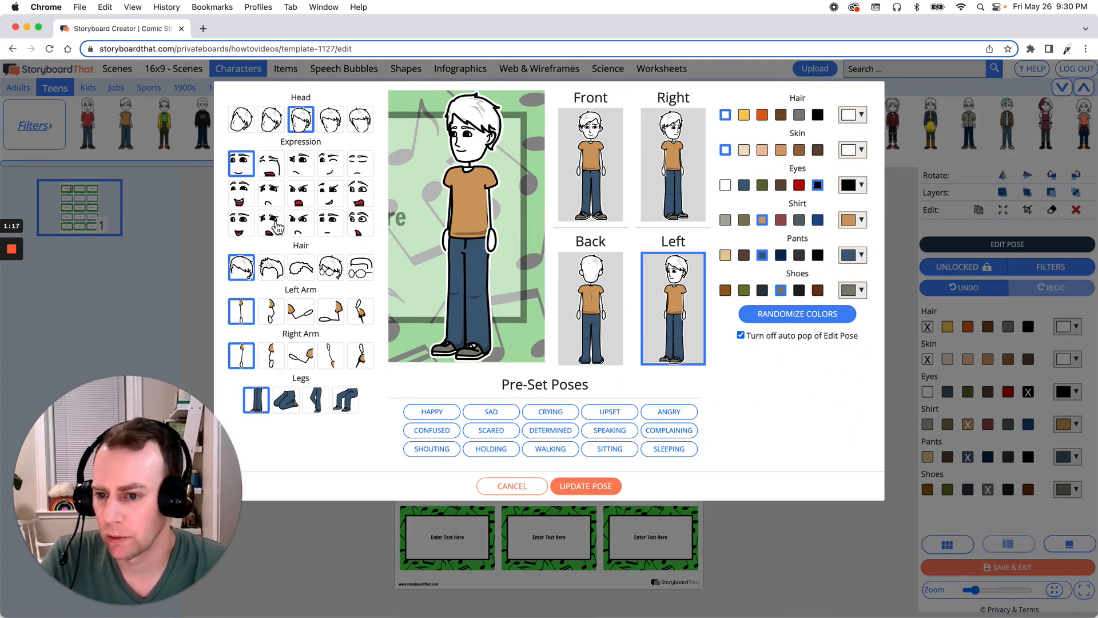
click(248, 231)
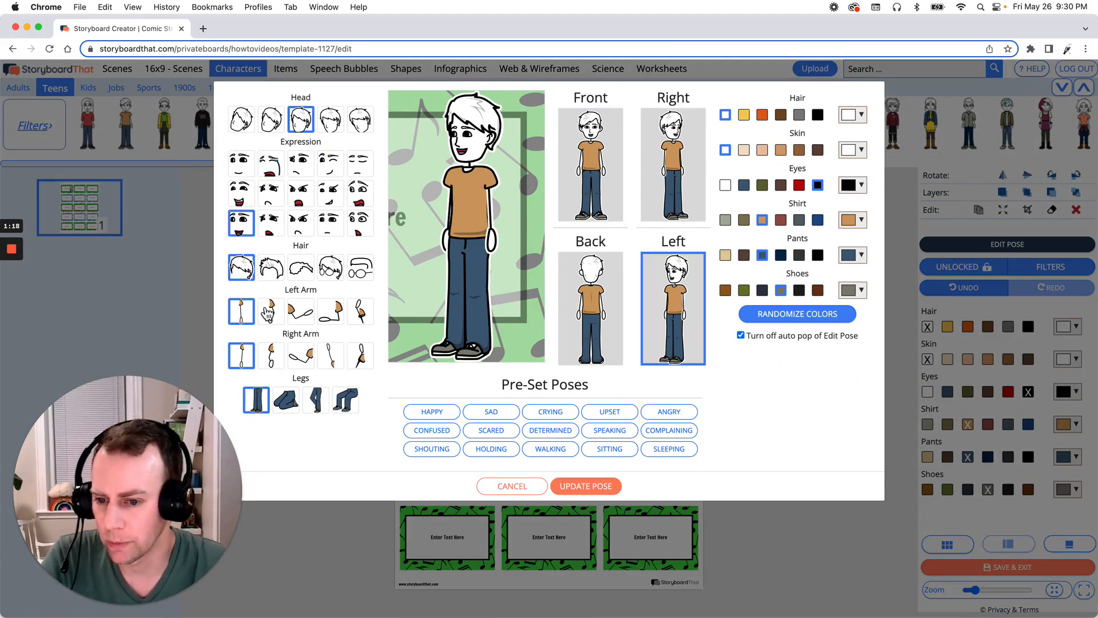
click(303, 357)
click(272, 314)
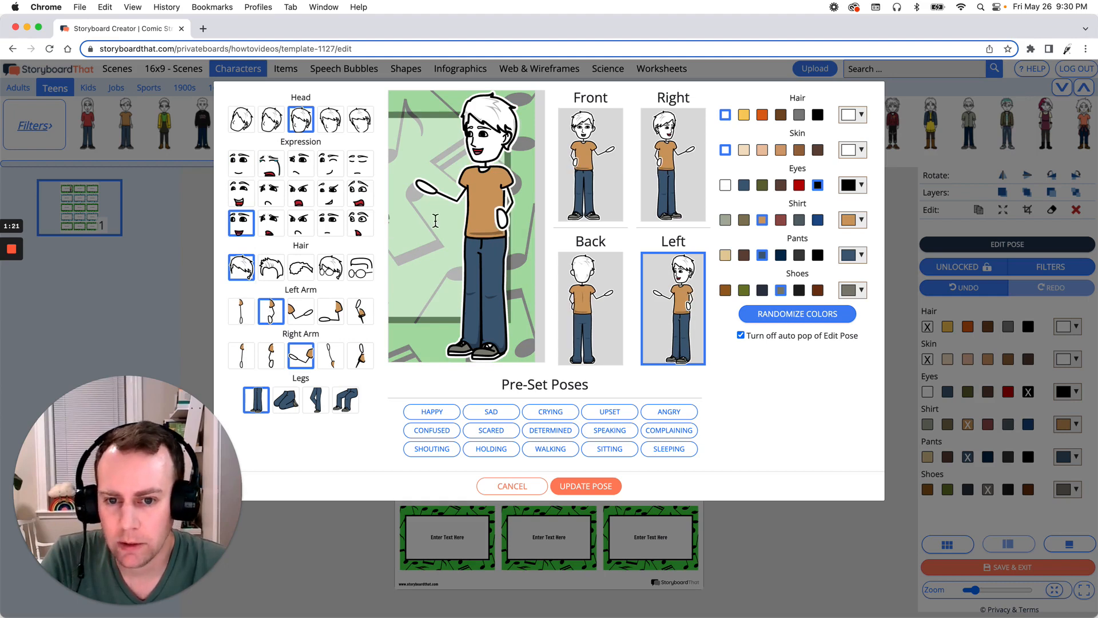
- Color the character's hair yellow, skin light peach and shirt olive, apply the pose, and nudge the figure onto the label's right border
click(743, 115)
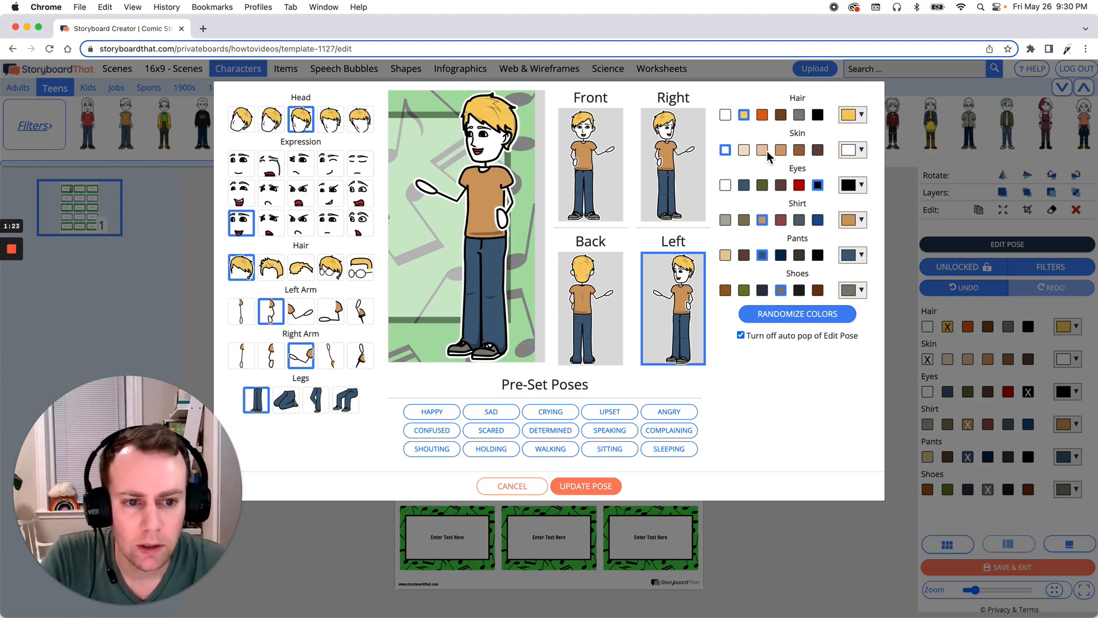
click(763, 150)
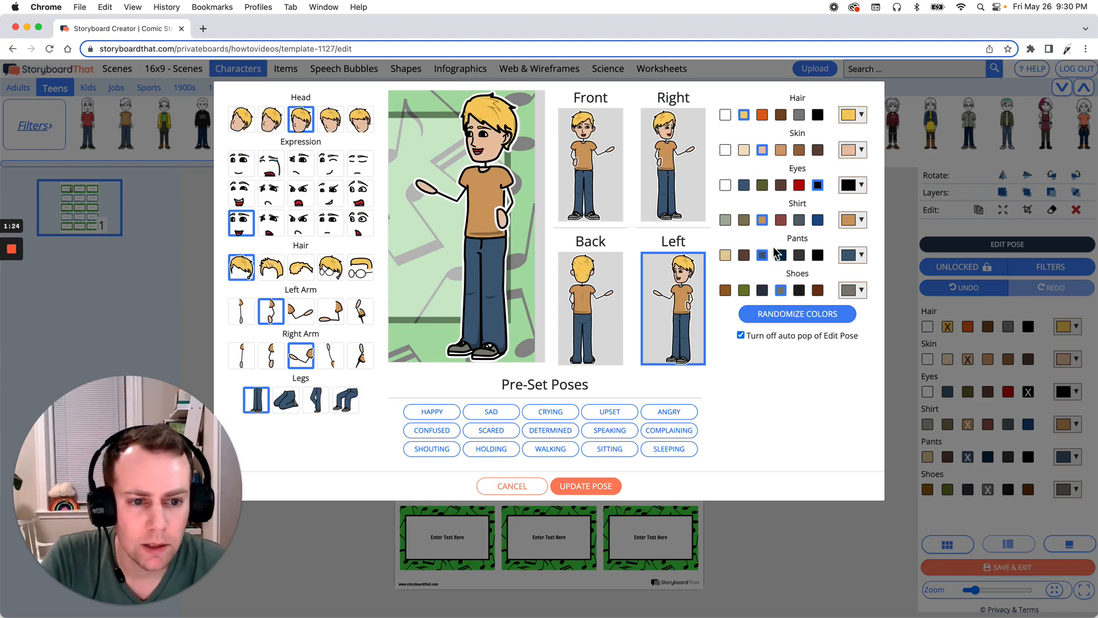
click(744, 220)
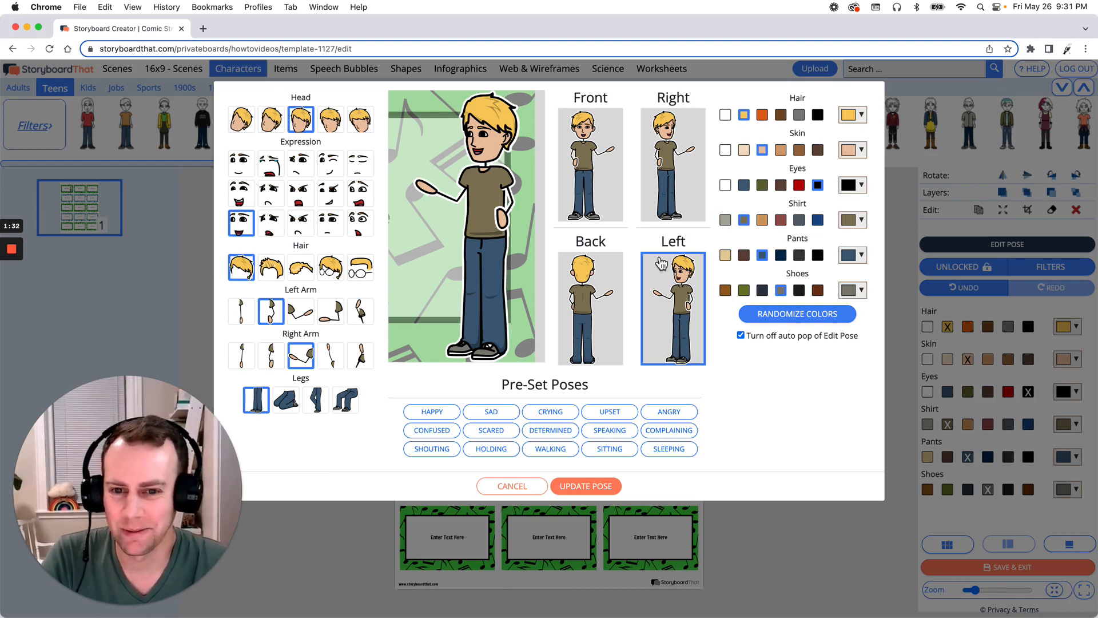
click(602, 486)
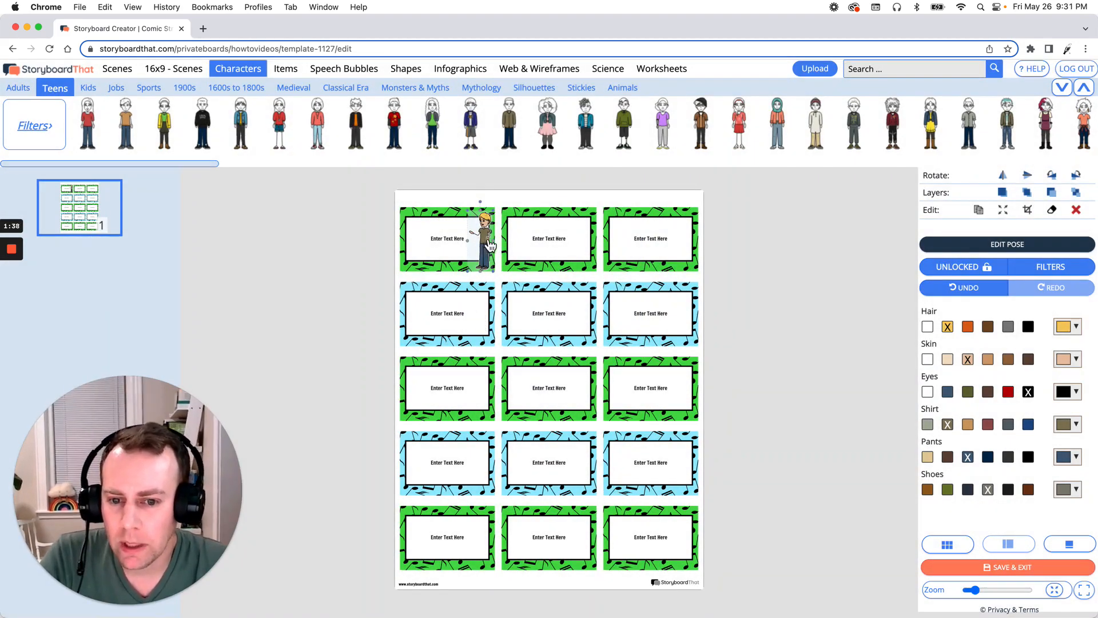
mouse_move(490, 246)
mouse_down()
mouse_move(456, 280)
mouse_move(615, 306)
mouse_move(490, 256)
mouse_move(526, 304)
mouse_move(491, 248)
mouse_move(476, 272)
mouse_move(492, 247)
mouse_up()
click(744, 247)
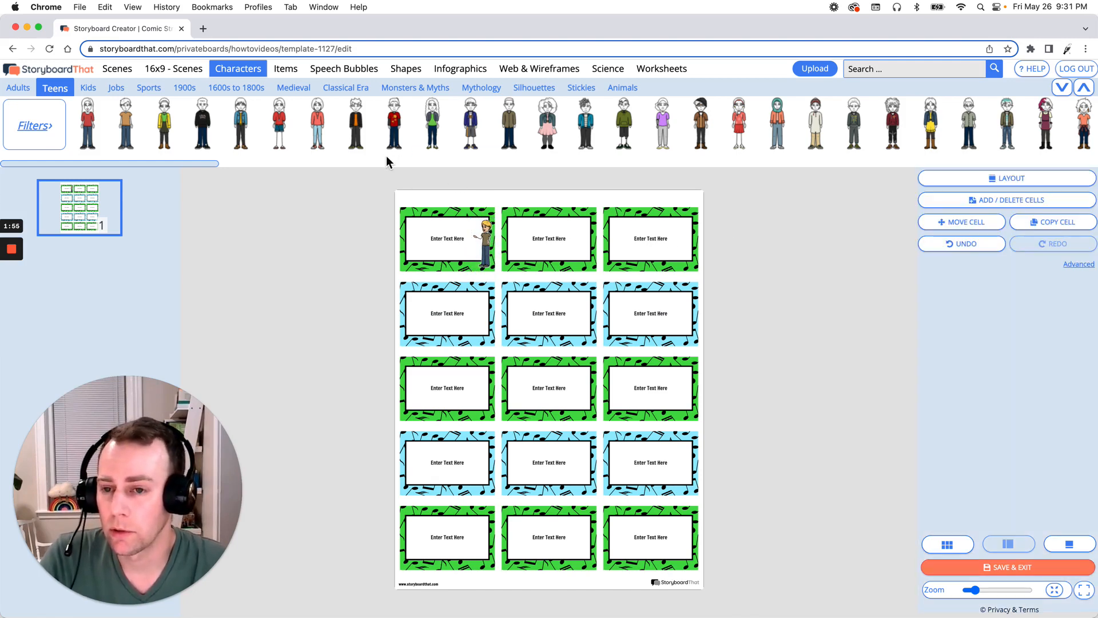
- Search the image library for "trumpet" and place the trumpet along the upper border of the first label
click(290, 74)
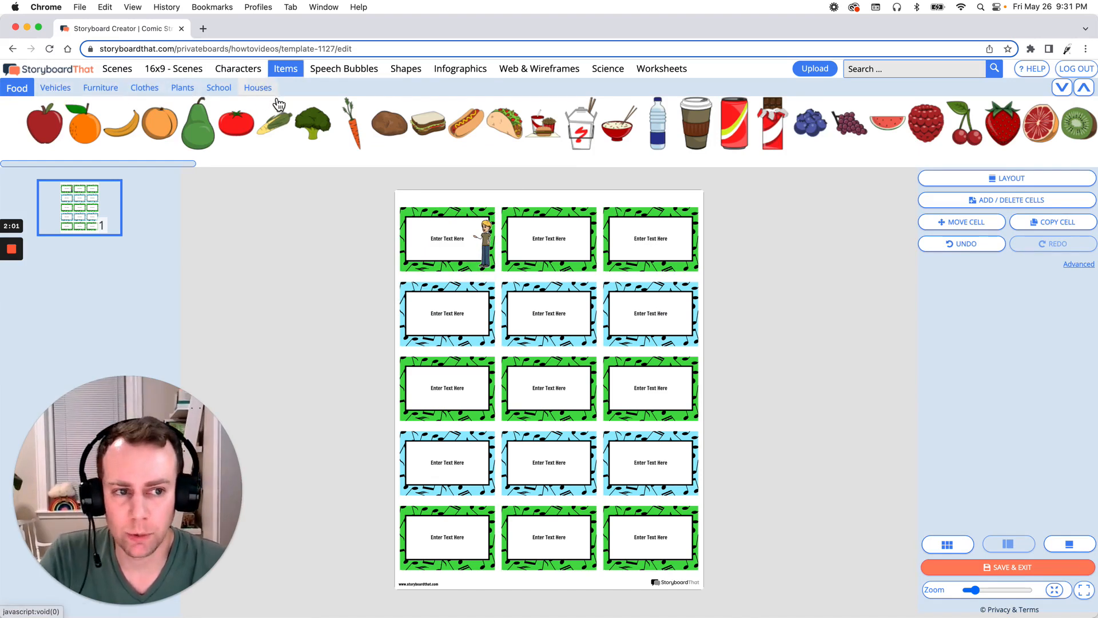
click(888, 71)
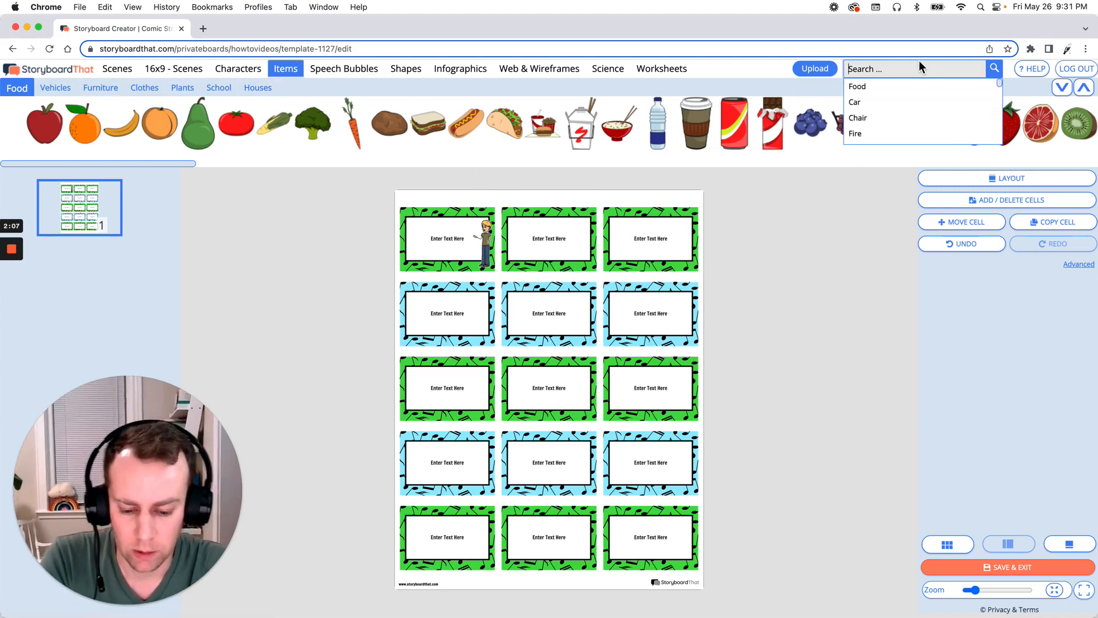
text(trum)
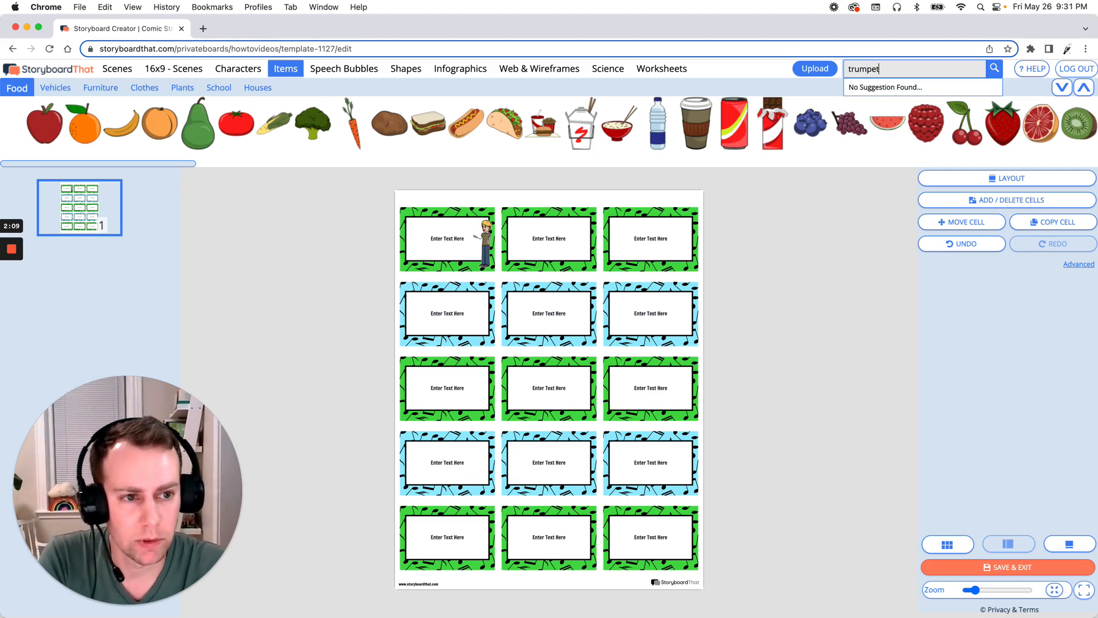
text(pet)
key(Return)
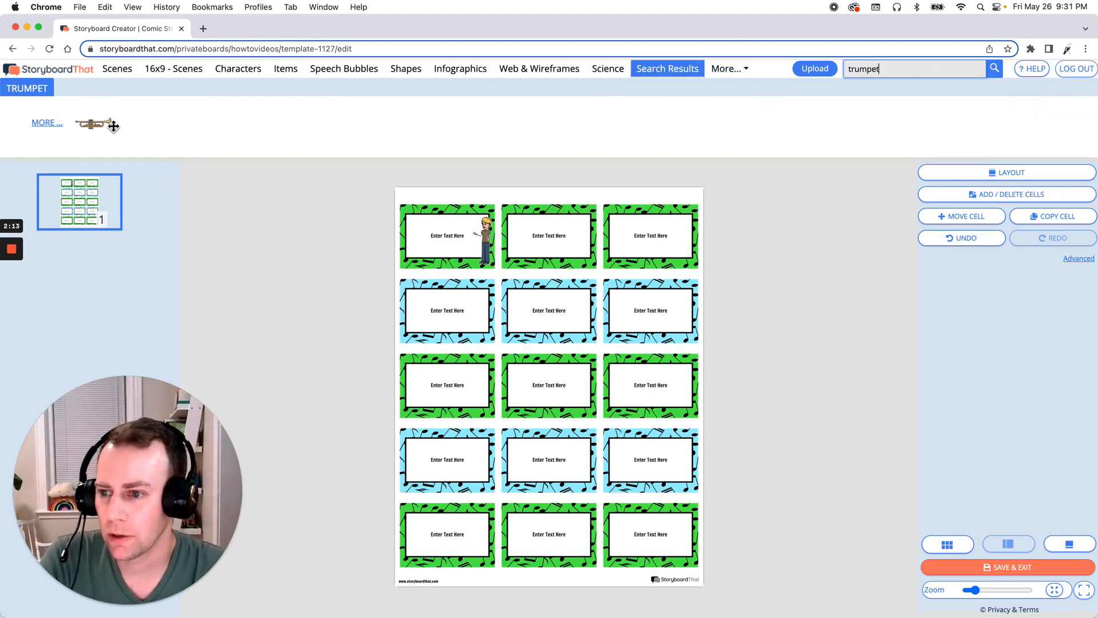
mouse_move(90, 126)
drag(90, 126, 302, 218)
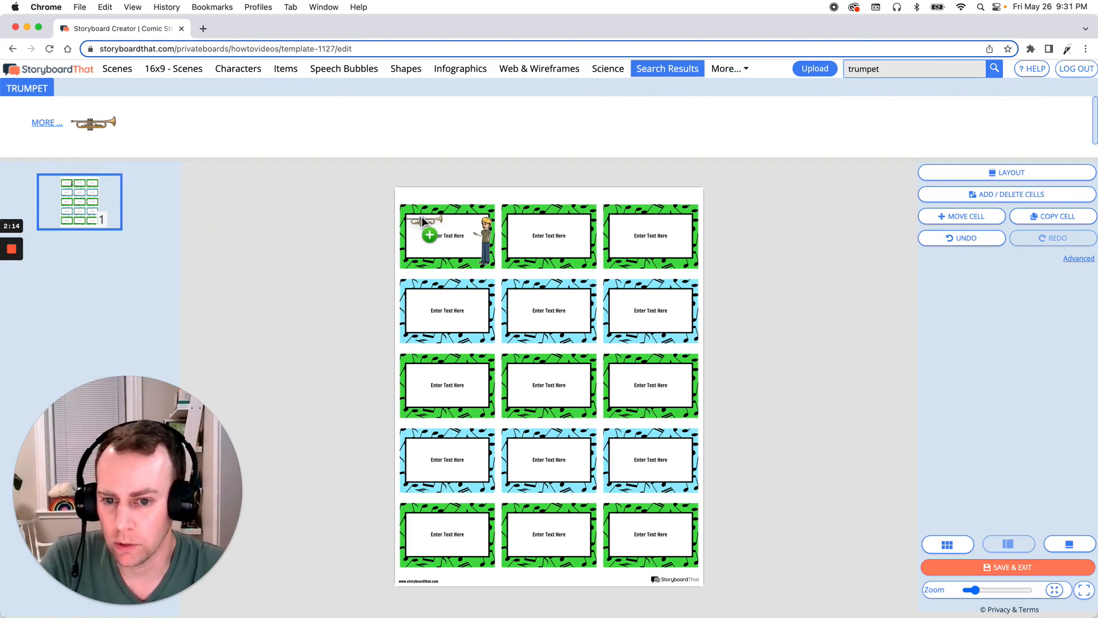
drag(421, 216, 461, 215)
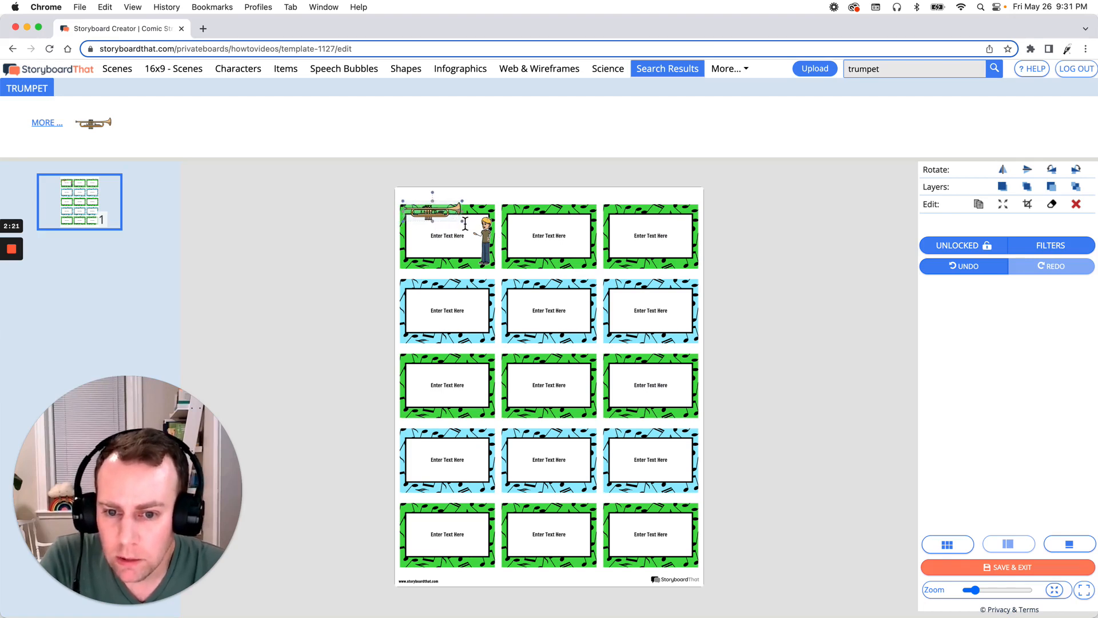
- Shrink the trumpet, tilt it slightly, and position it at the upper-left corner of the first label
mouse_move(463, 225)
mouse_down()
mouse_move(423, 209)
mouse_move(446, 215)
mouse_up()
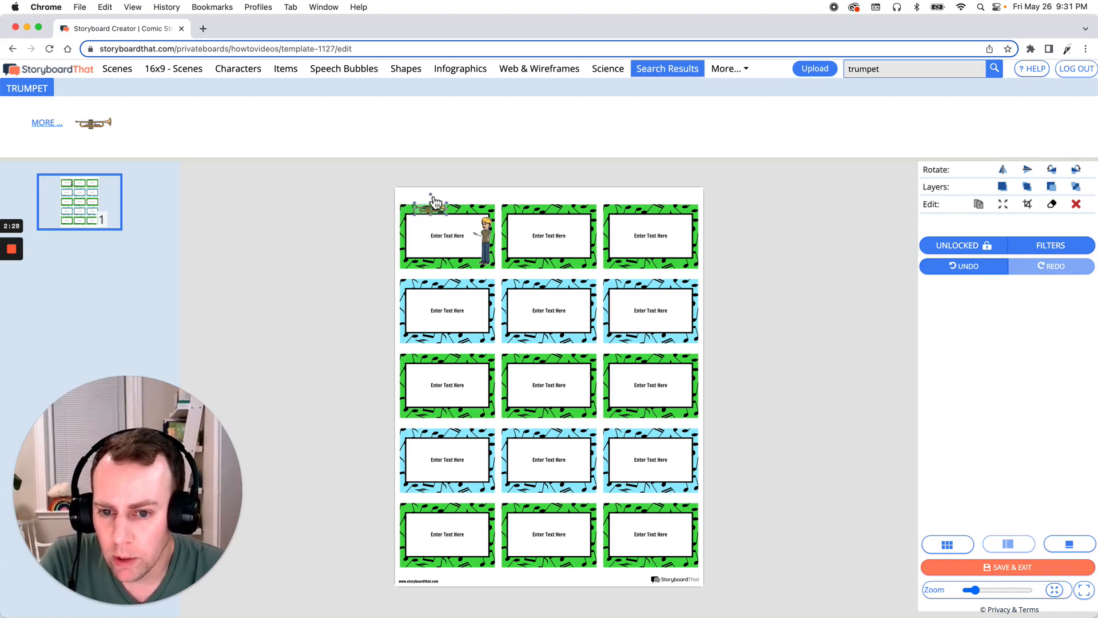
click(434, 199)
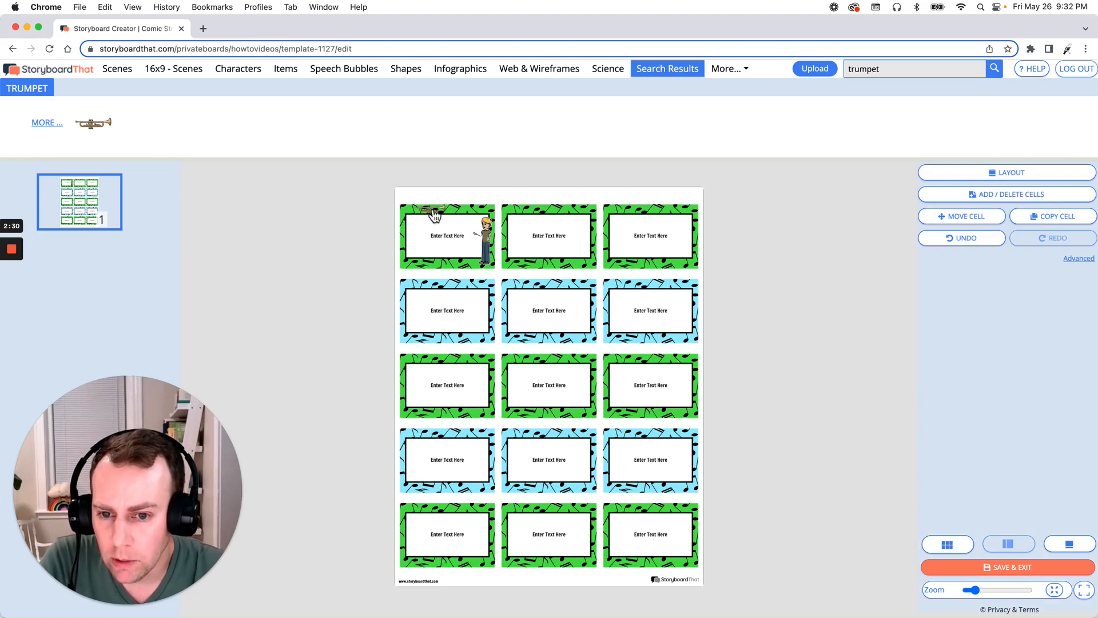
click(433, 209)
drag(431, 196, 432, 218)
click(732, 260)
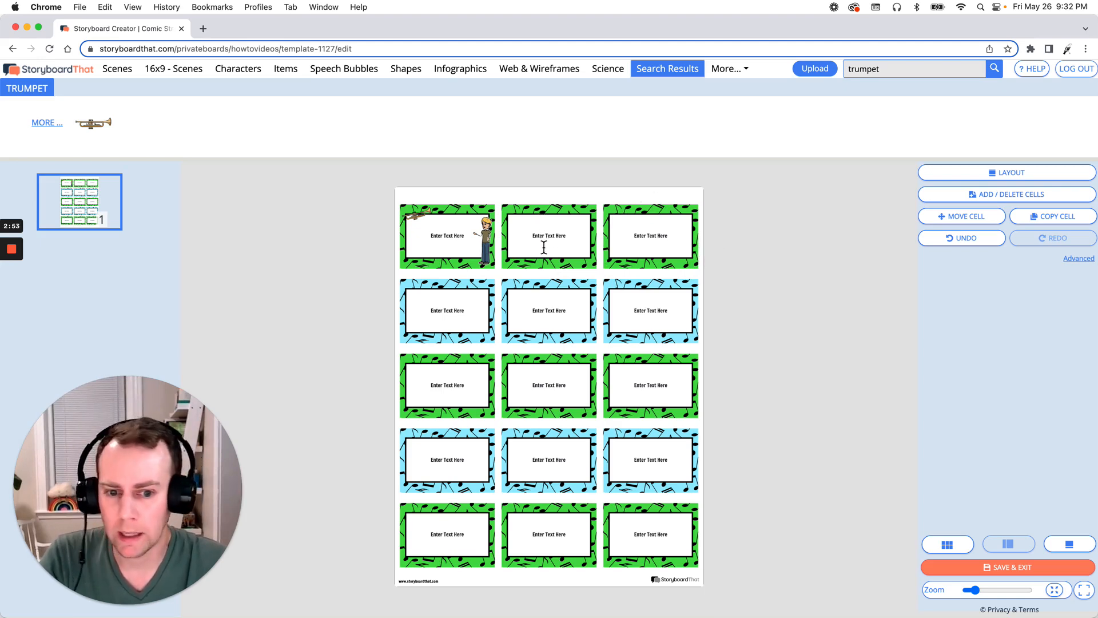
- Recolor the rightmost label in the second row with an orange background and coral music notes after trying other swatches
click(636, 289)
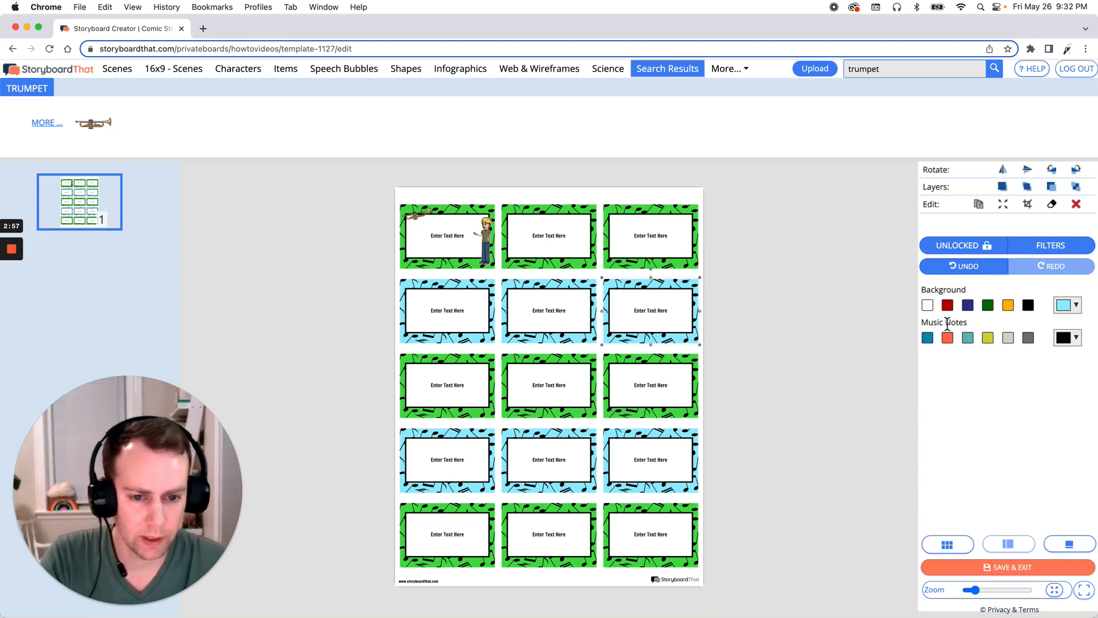
click(967, 306)
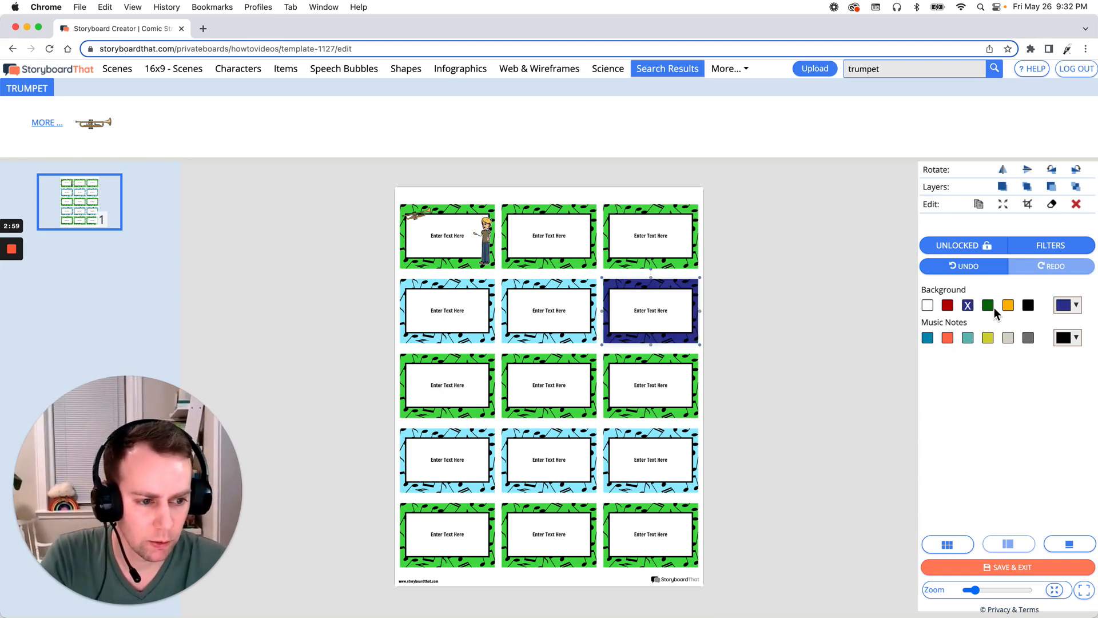
click(988, 305)
click(1008, 306)
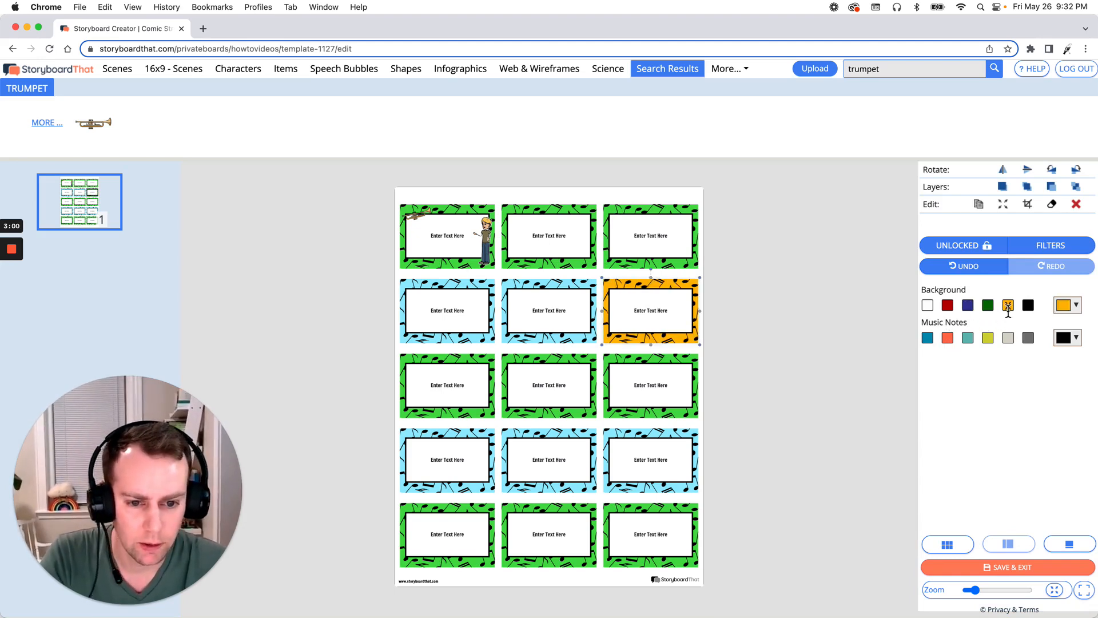
click(987, 338)
click(968, 339)
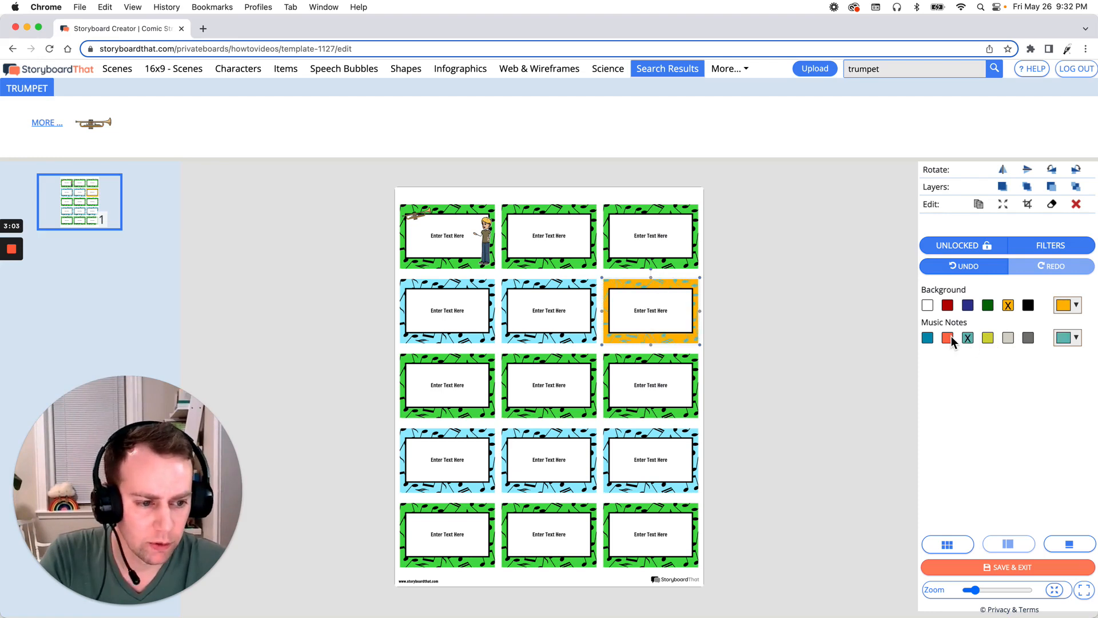
click(947, 338)
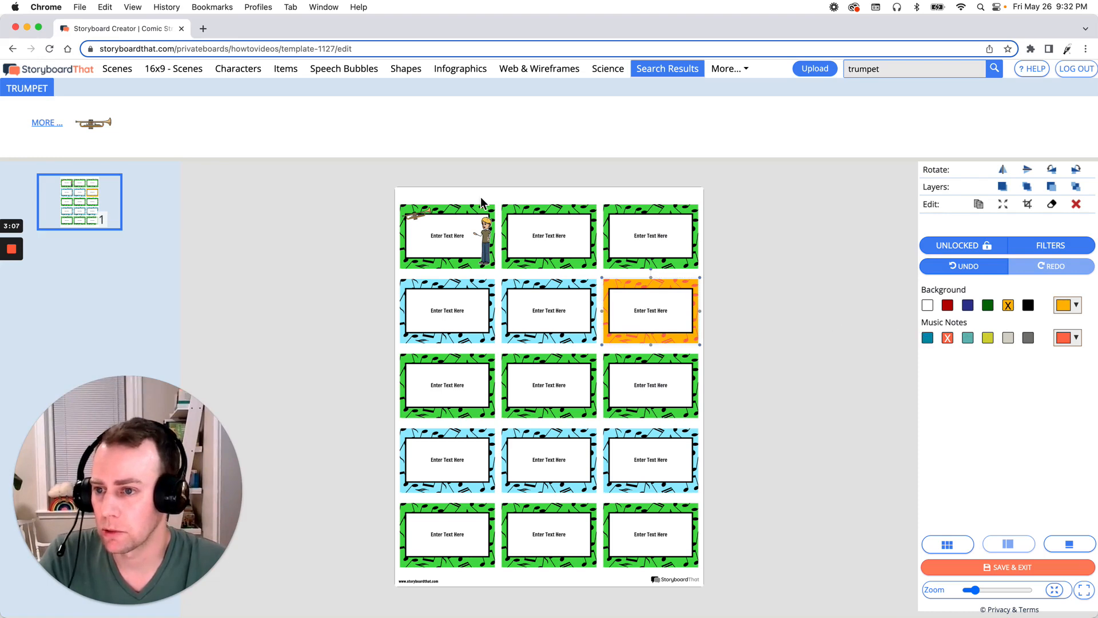
click(113, 72)
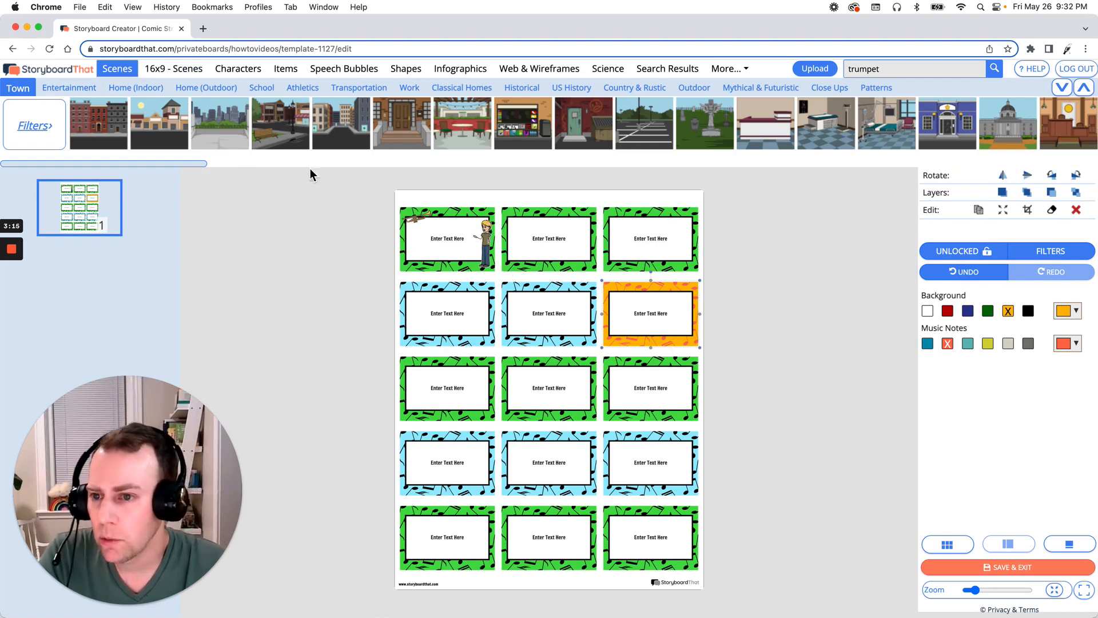
click(169, 71)
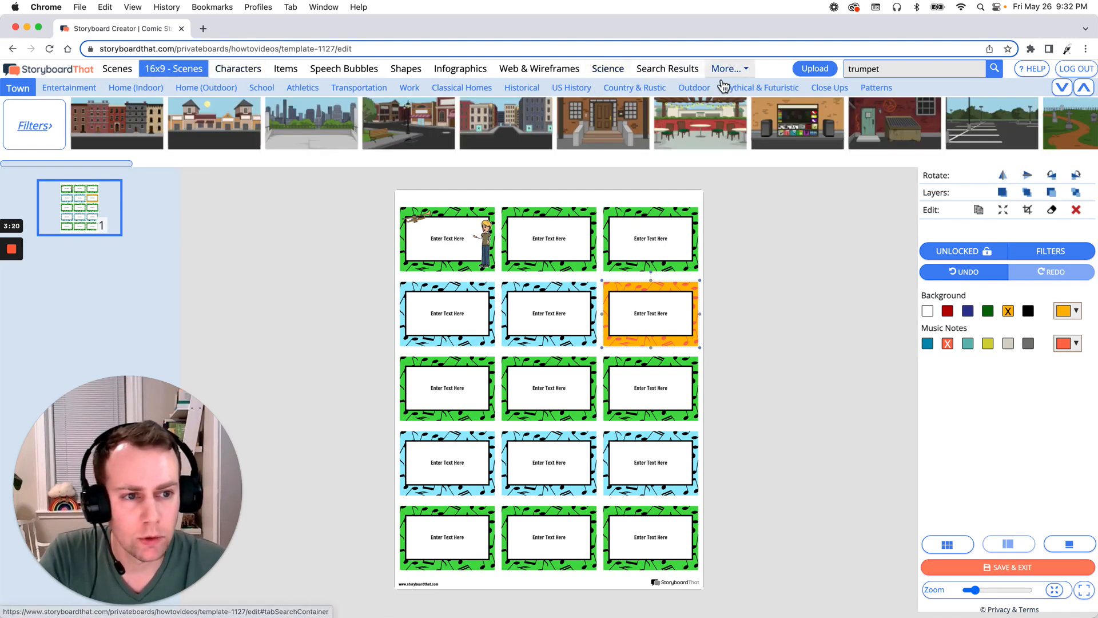
- Add the teal swirl from the Patterns scenes to the page, aligning its upper-left corner with the first label of the second row
click(878, 90)
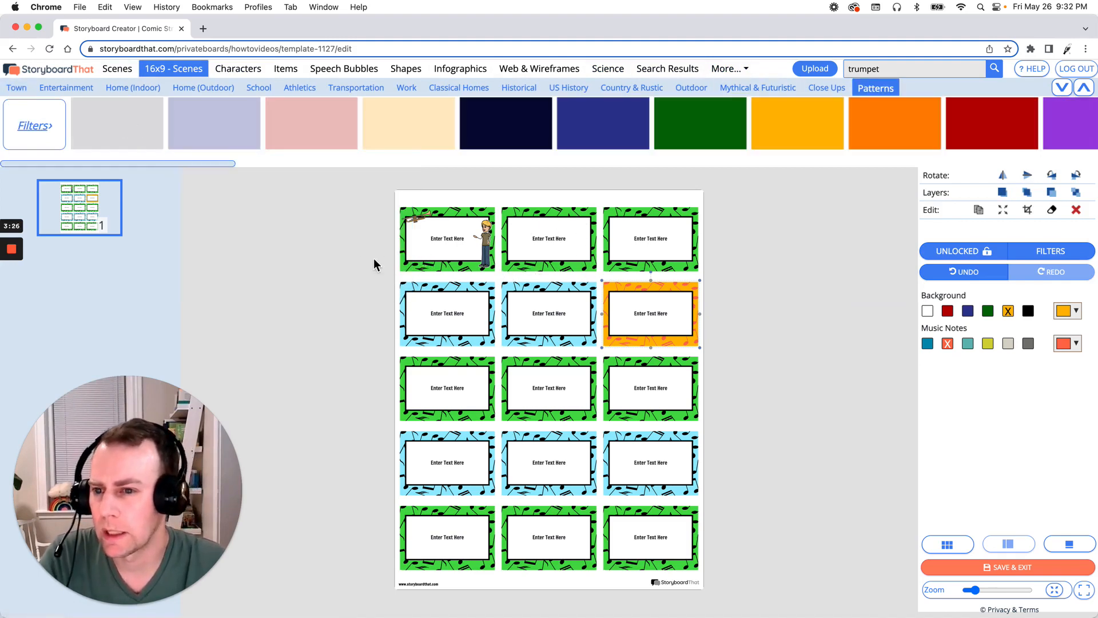
drag(180, 163, 334, 157)
drag(378, 159, 572, 154)
mouse_move(740, 146)
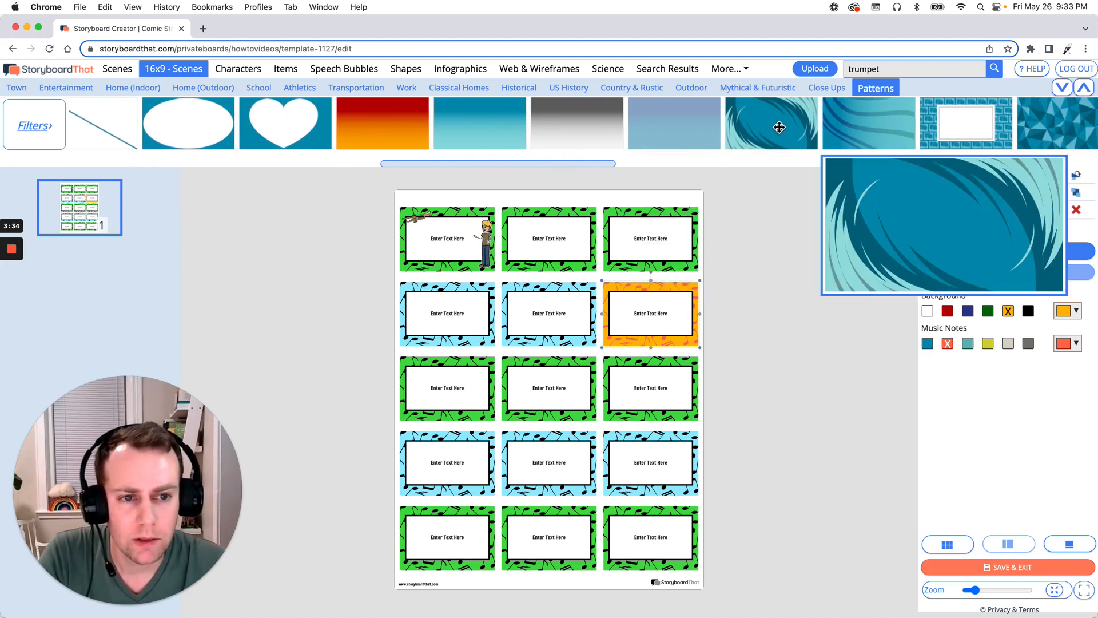
drag(778, 121, 575, 347)
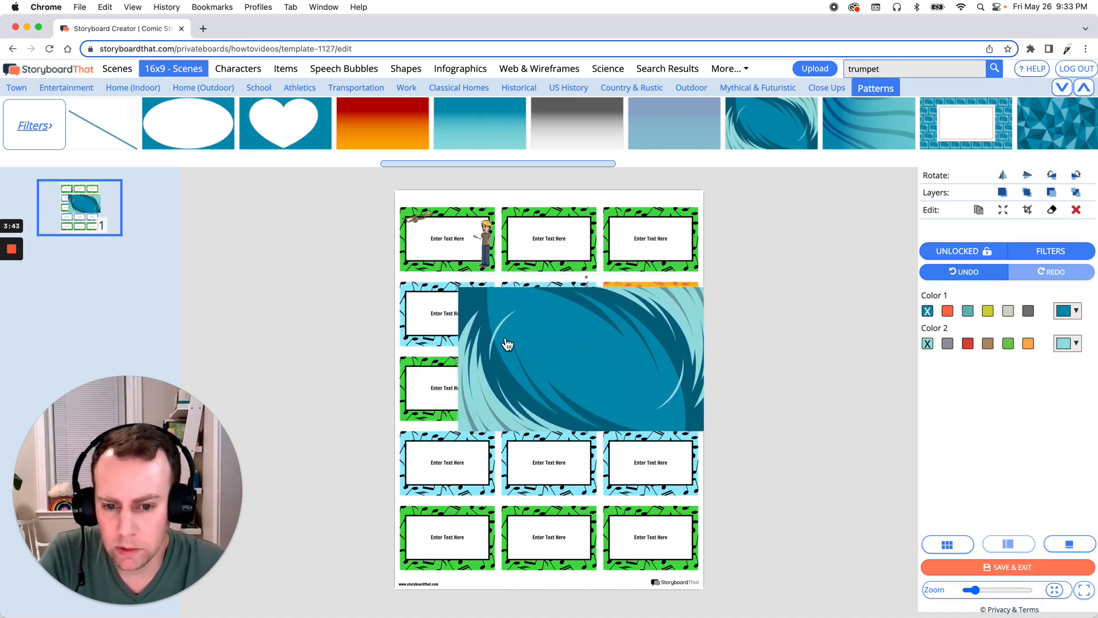
drag(508, 344, 455, 338)
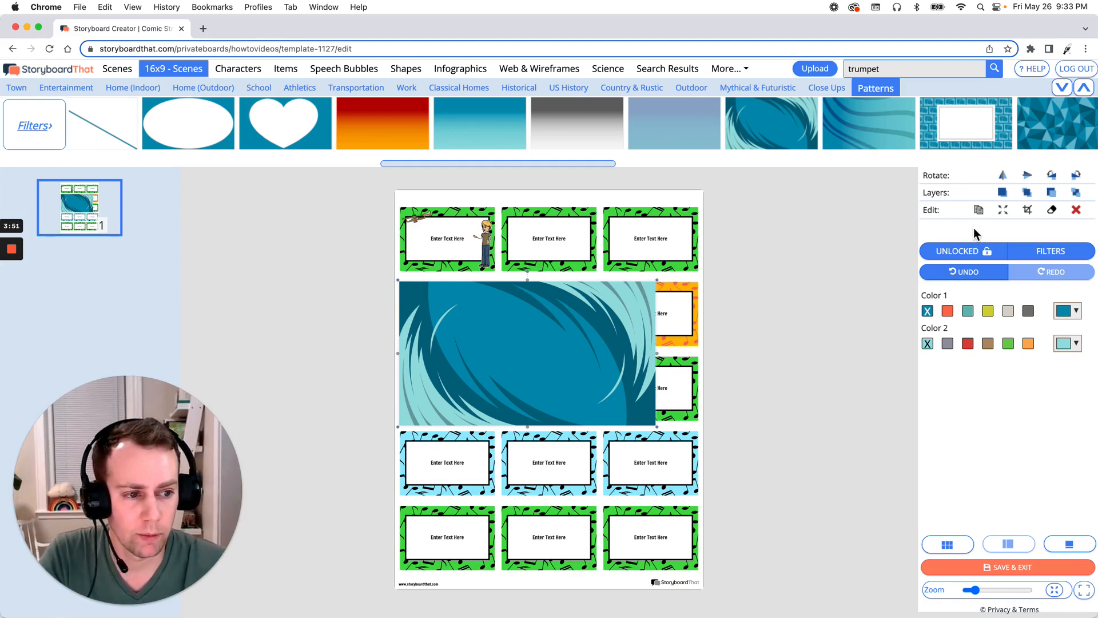
- Try the Non-Proportional stretch-to-fill option on the teal swirl to cover the whole page, and undo it
click(1005, 211)
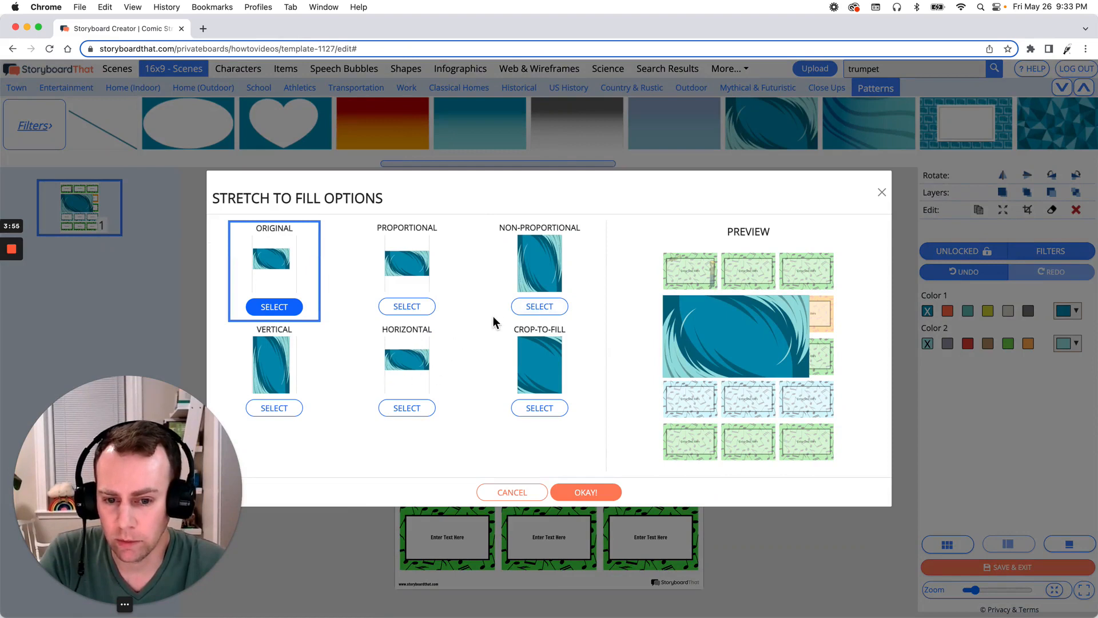
click(539, 308)
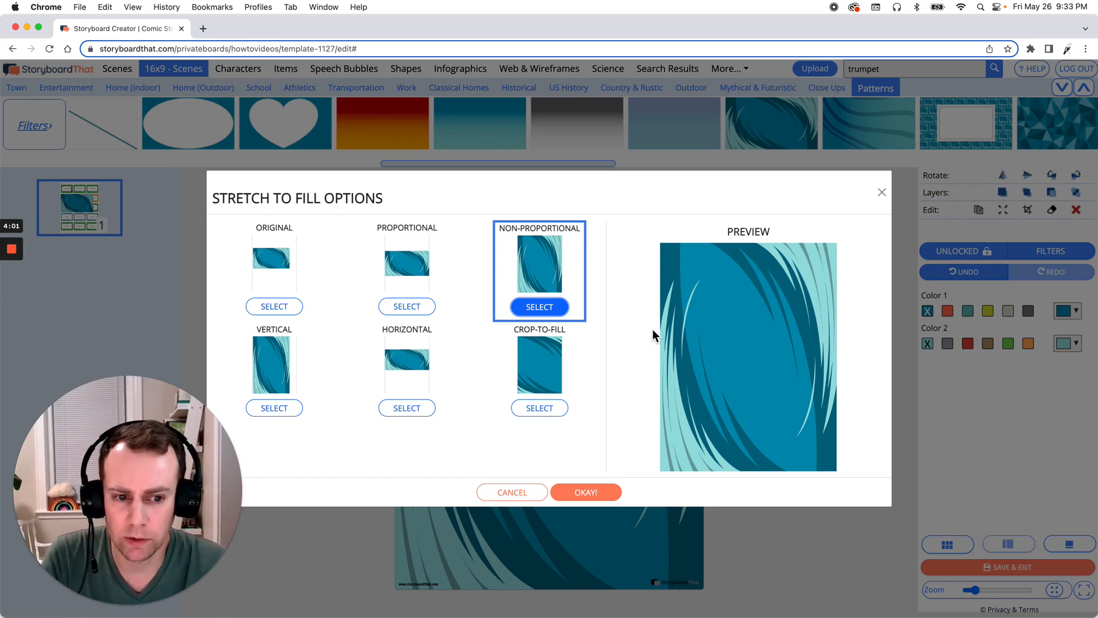
click(601, 495)
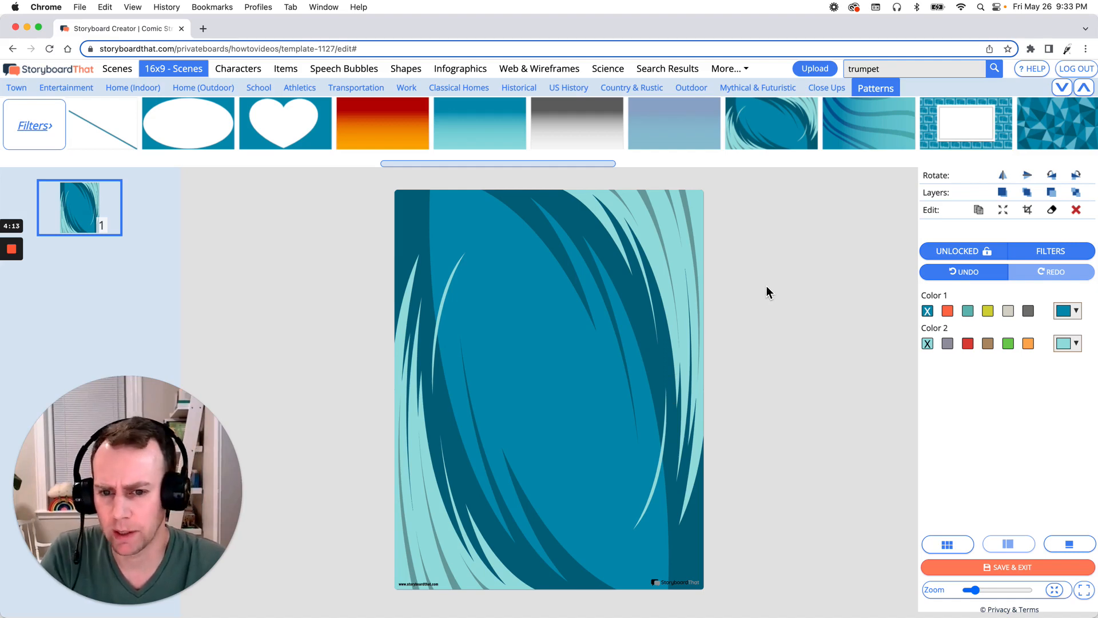
click(979, 284)
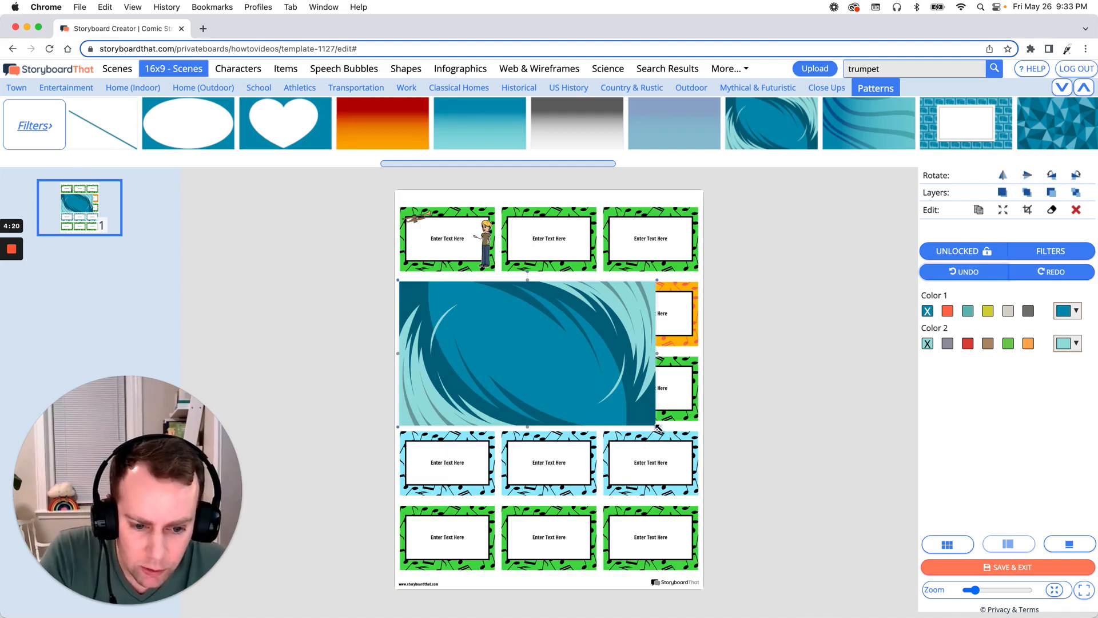
- Shrink the teal swirl proportionally to the height of the first label in the second row
drag(658, 429, 493, 339)
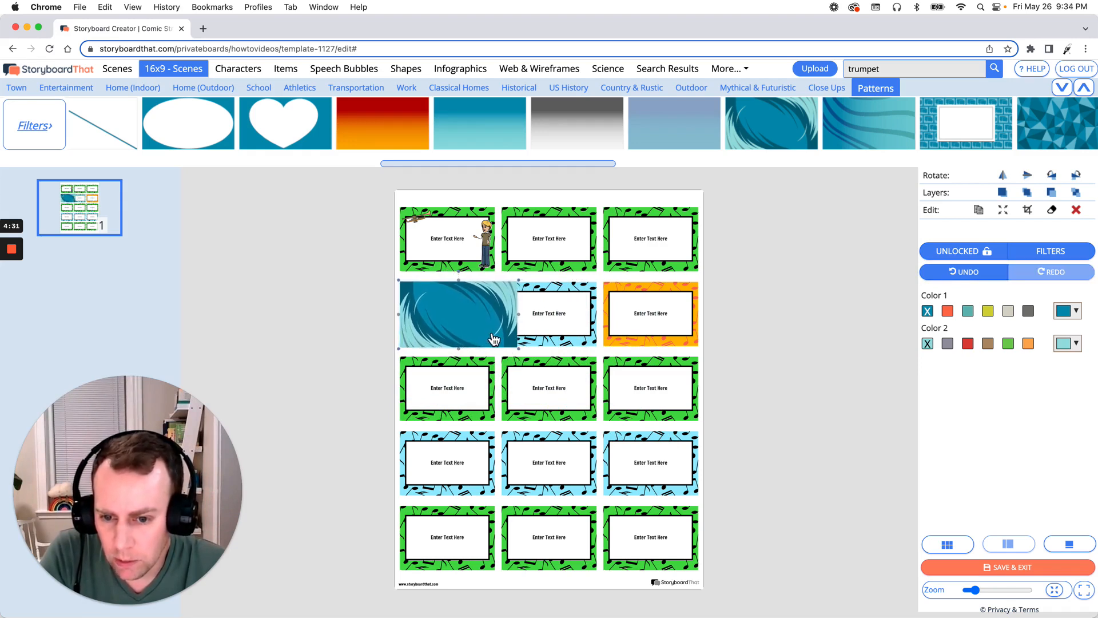
- Try a standard crop trimming the swirl's right part to the label's width, and undo the crop
click(1028, 209)
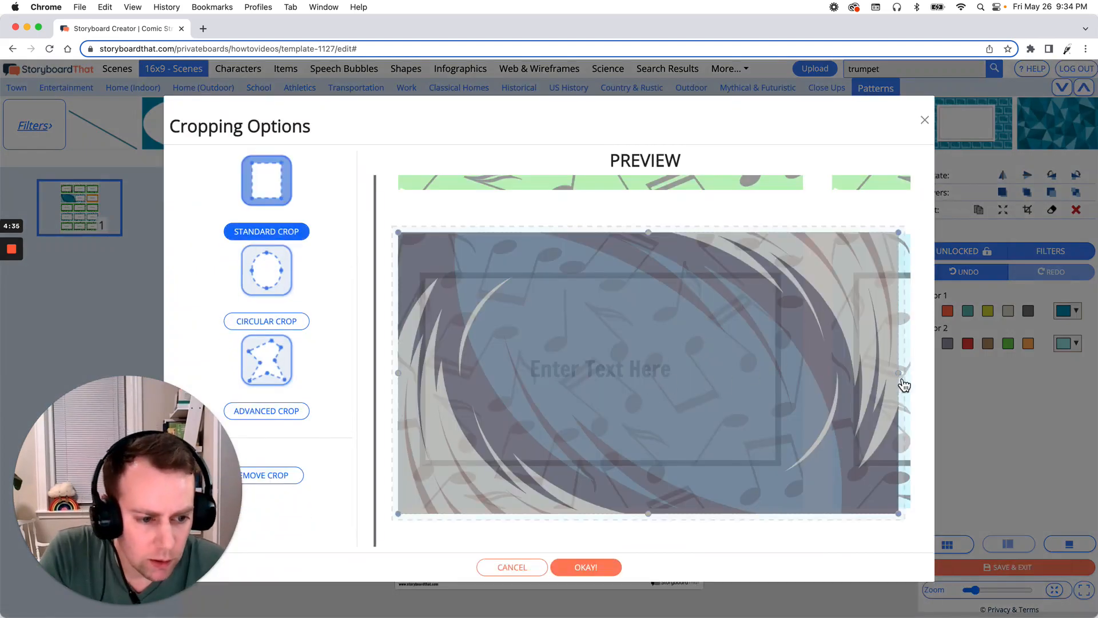
drag(902, 379, 803, 374)
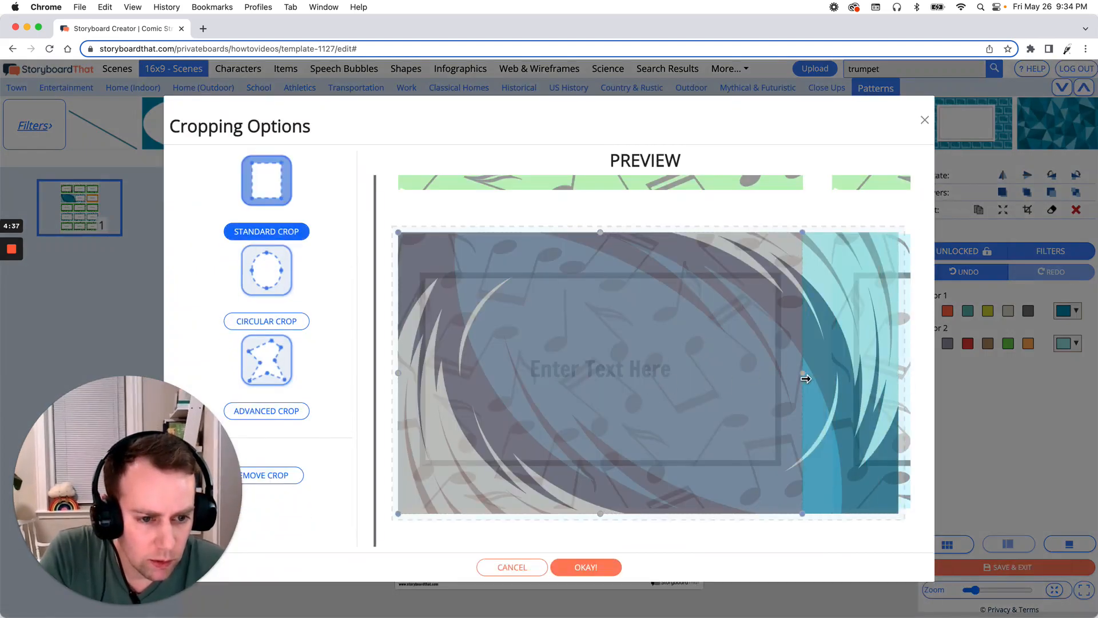
click(581, 567)
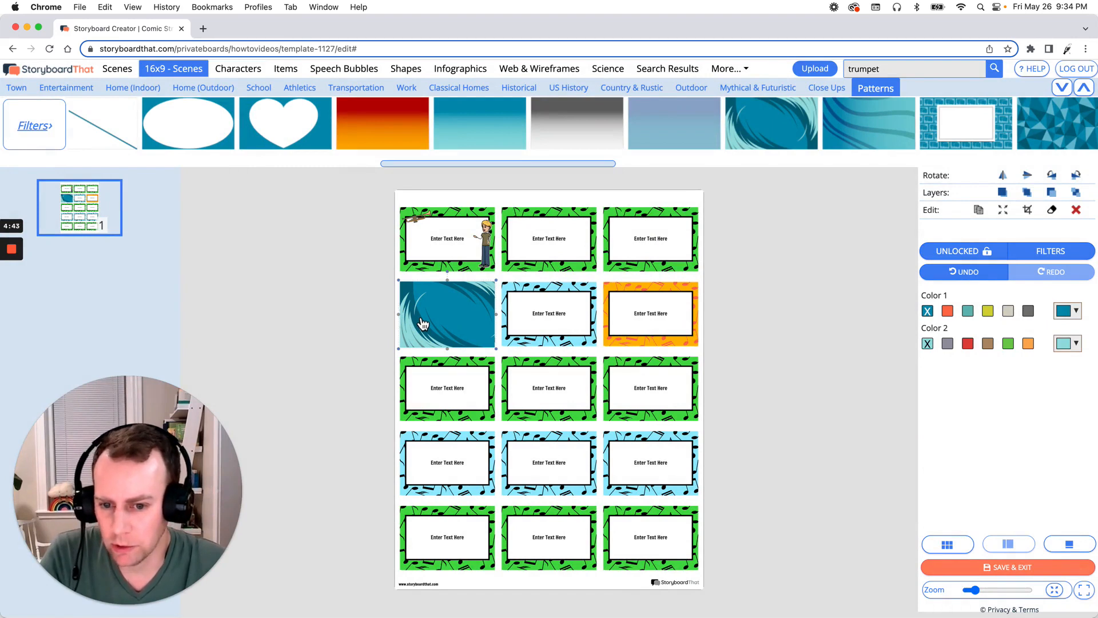
click(962, 273)
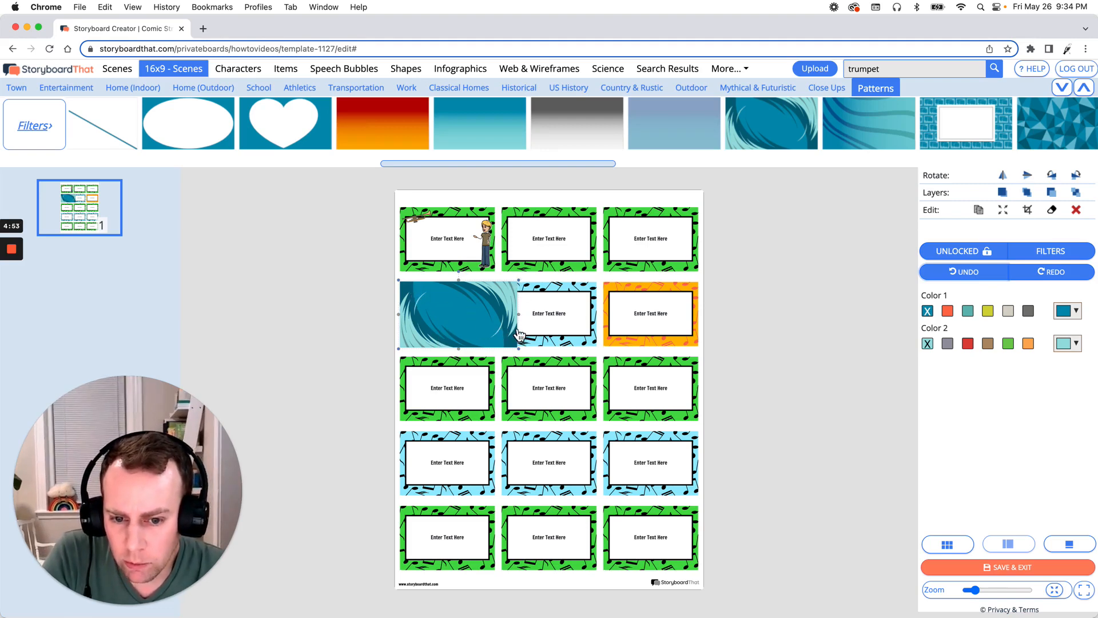
- Squeeze the teal swirl horizontally to the width of the second row's first label and send it to the back layer
drag(521, 319, 499, 318)
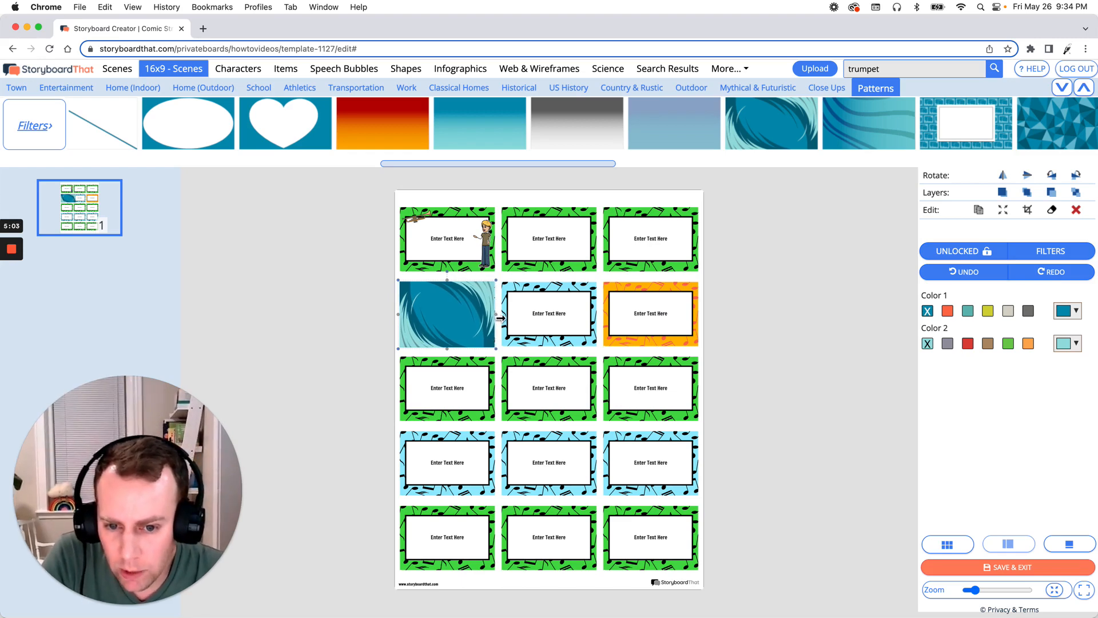
click(719, 357)
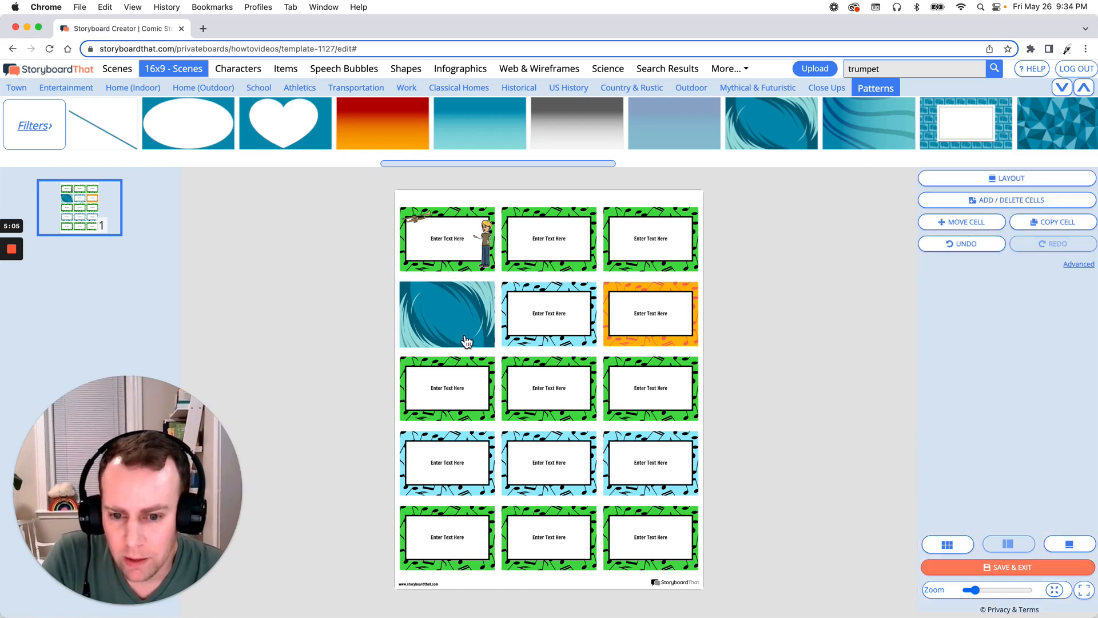
click(442, 336)
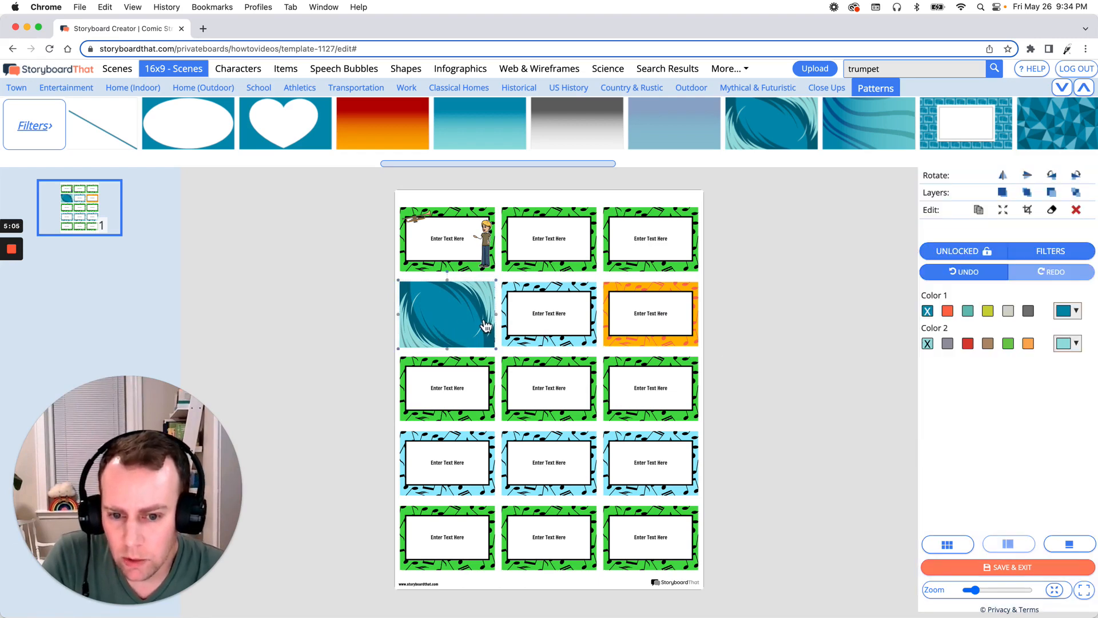
click(1079, 193)
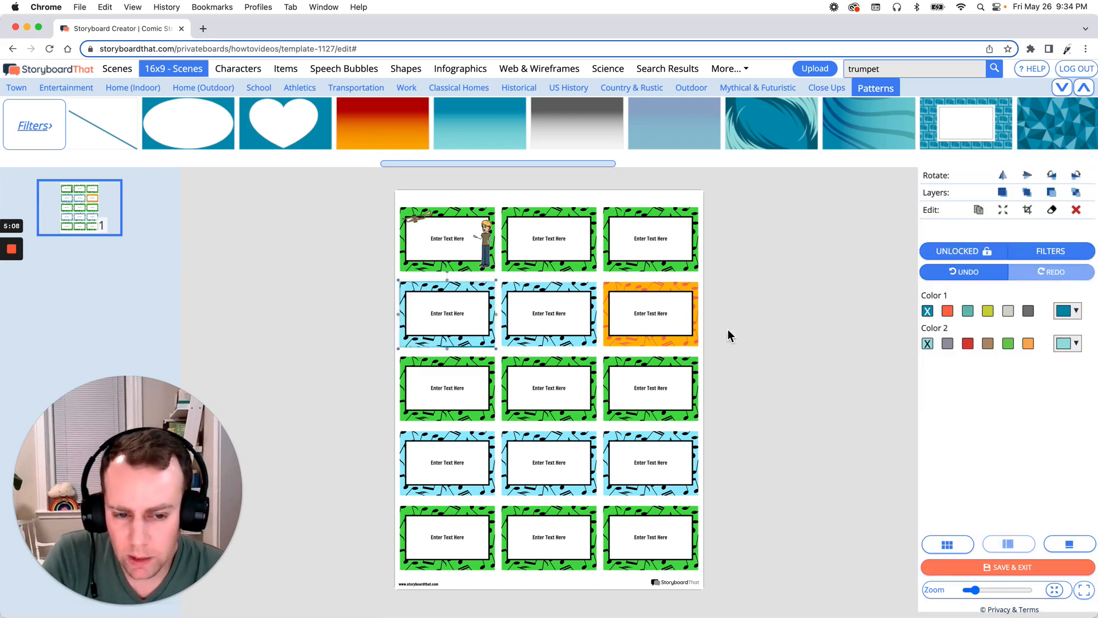
- Delete the light-blue music-note background from the first label of the second row
click(728, 336)
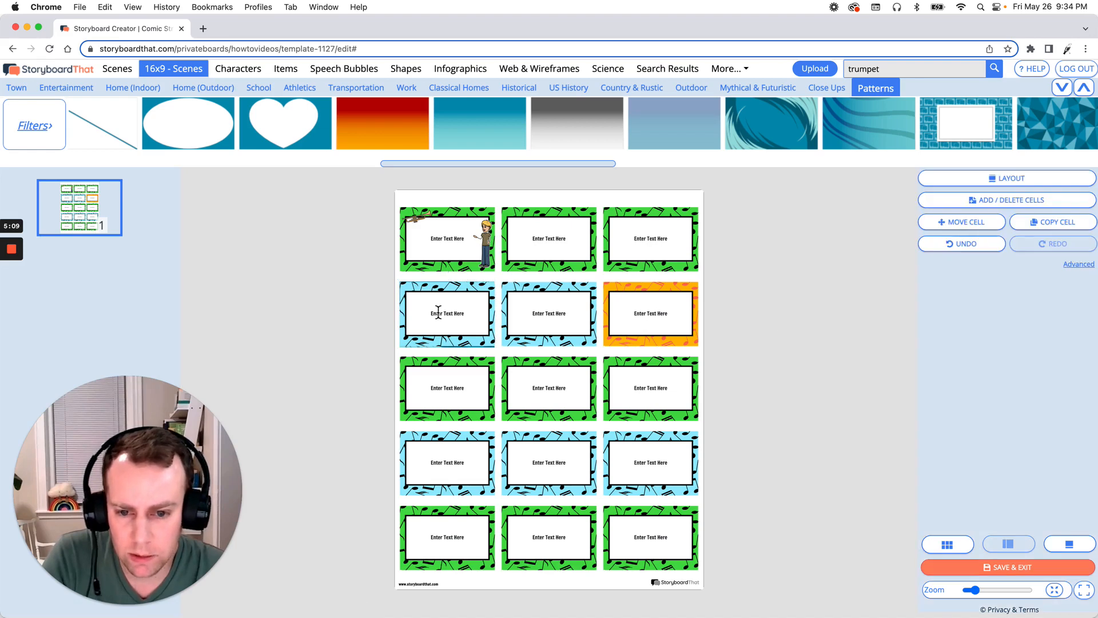
click(411, 296)
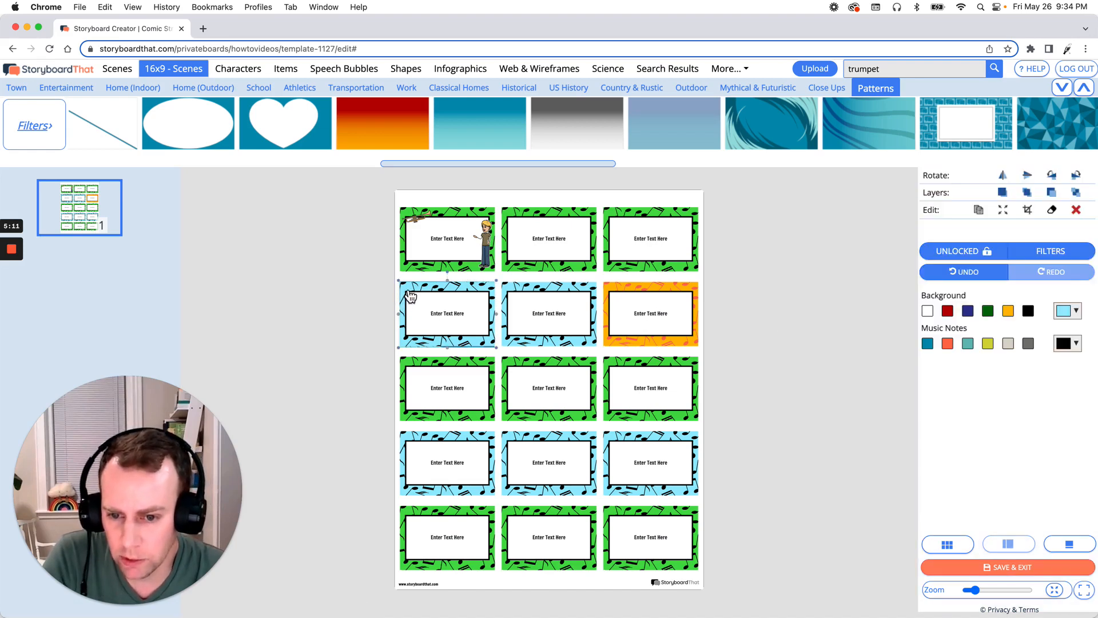
click(1077, 212)
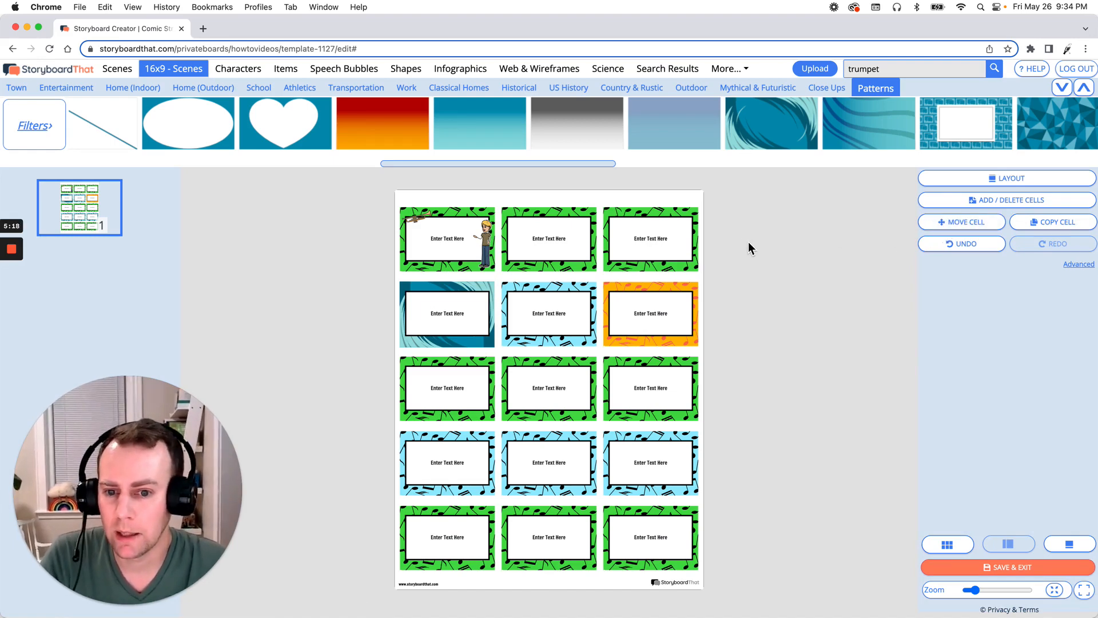
- View the text boxes and shapes available in the Shapes category of the speech bubbles
click(455, 240)
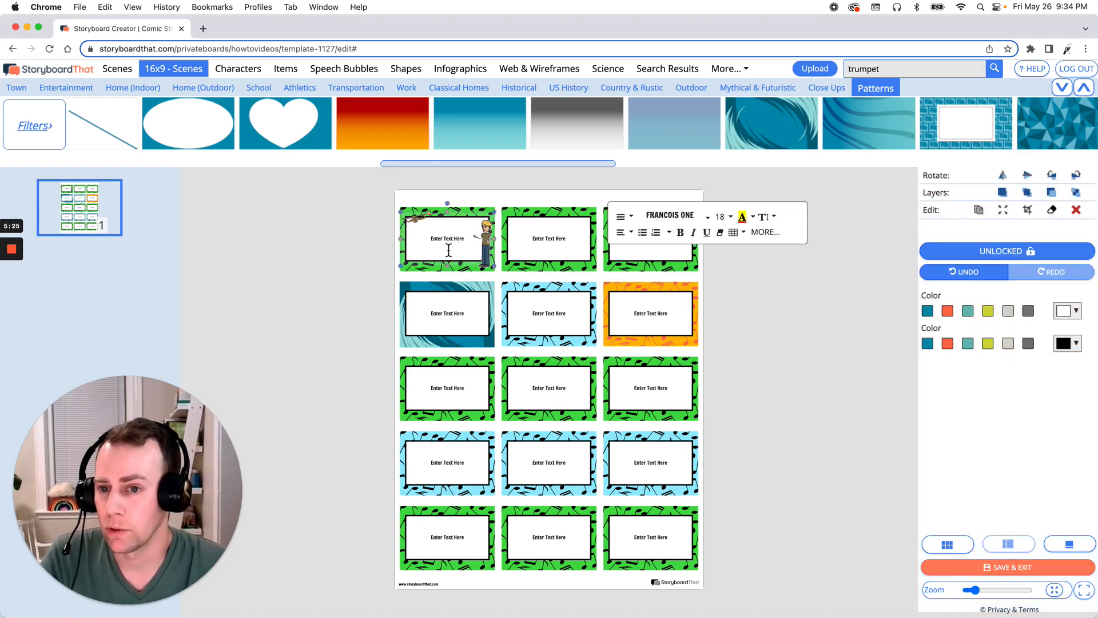
click(360, 70)
click(92, 89)
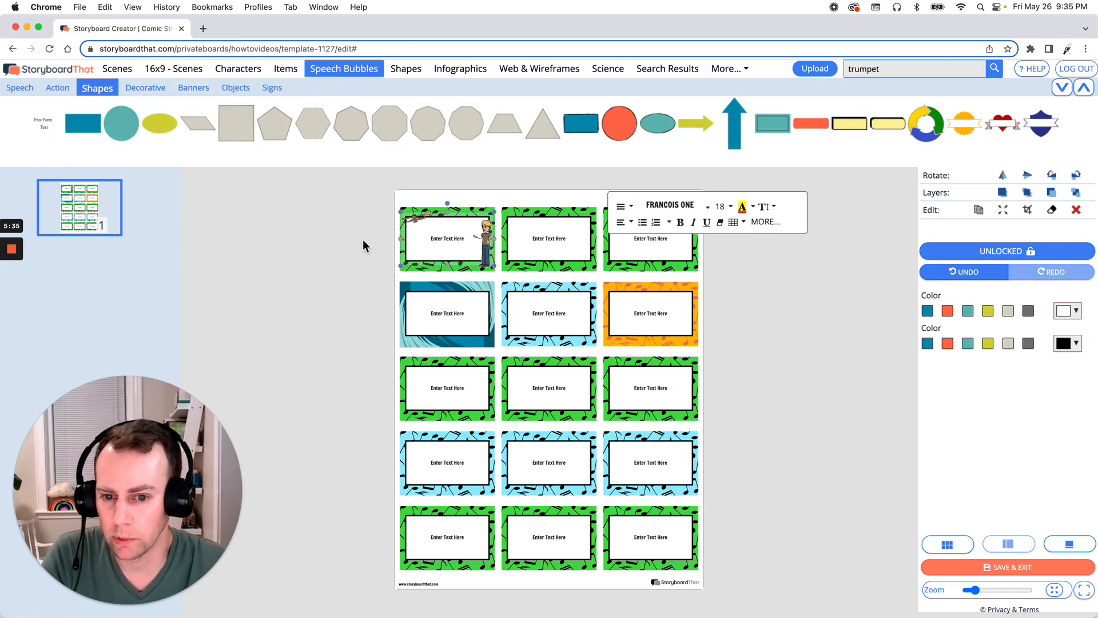
click(368, 263)
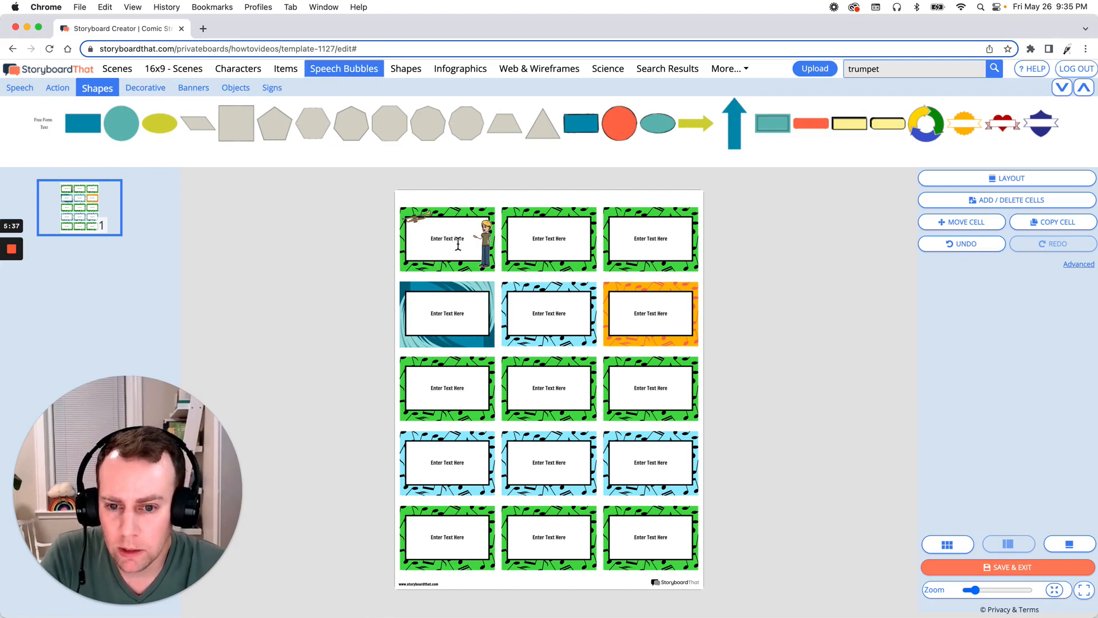
- Replace the placeholder text of the first label with "JAZZ Bebop"
click(458, 245)
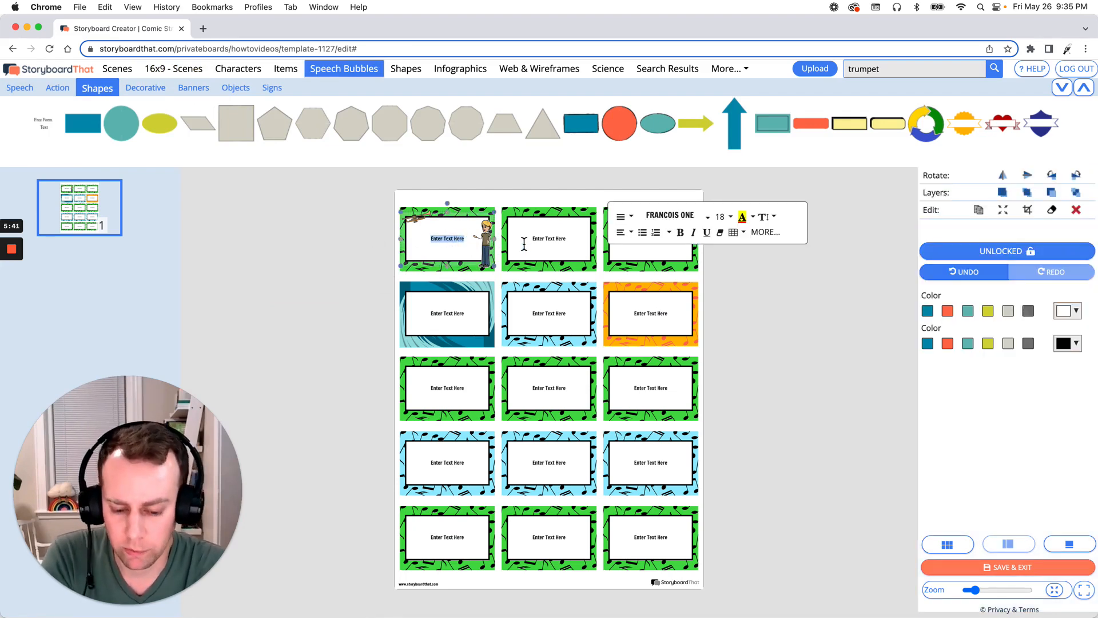
key(BackSpace)
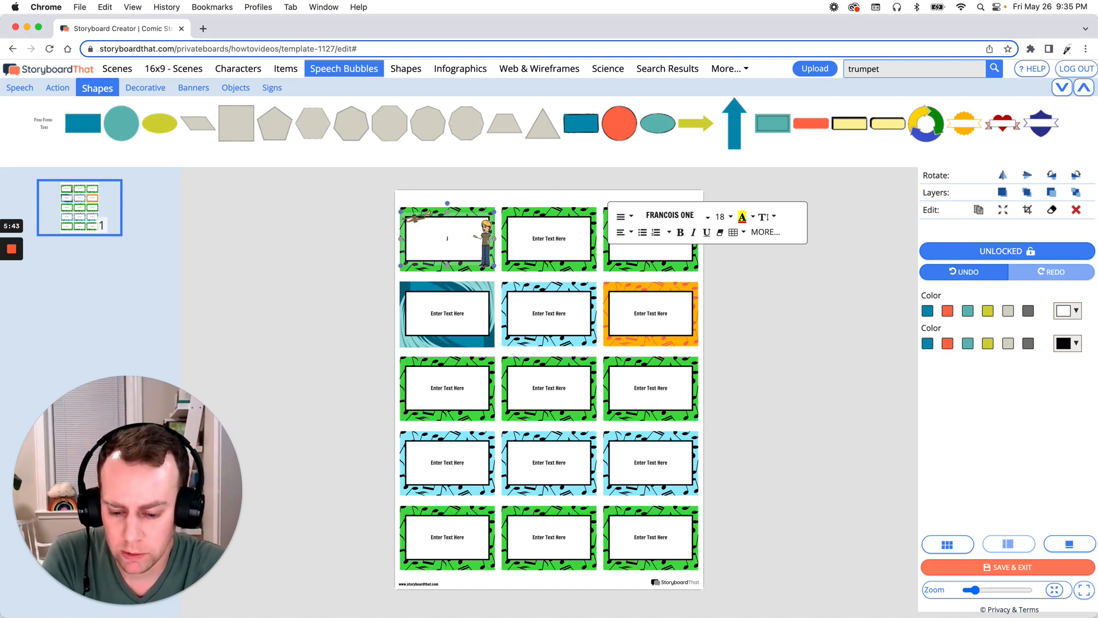
text(JAZZ )
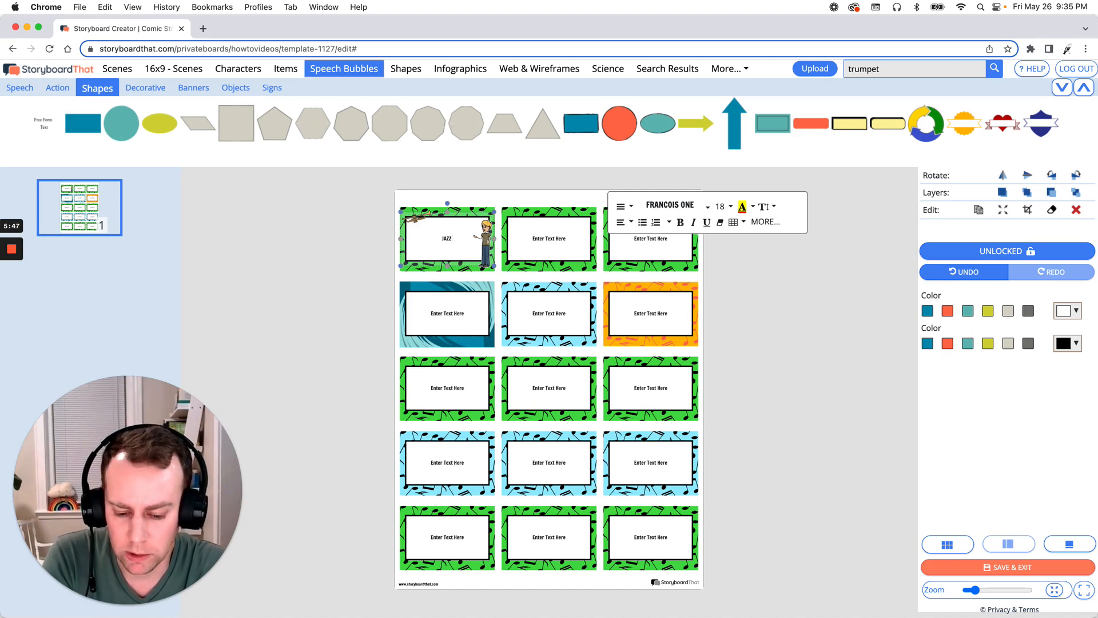
text(Bebop)
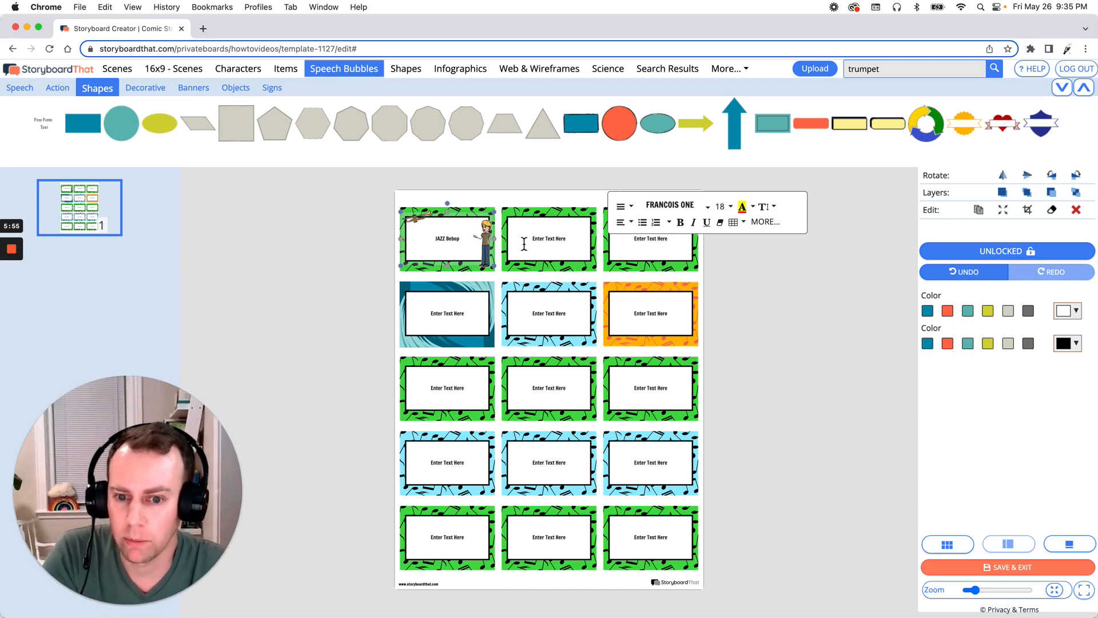
- Set the font size of the first label's "JAZZ Bebop" text to 36
triple_click(446, 243)
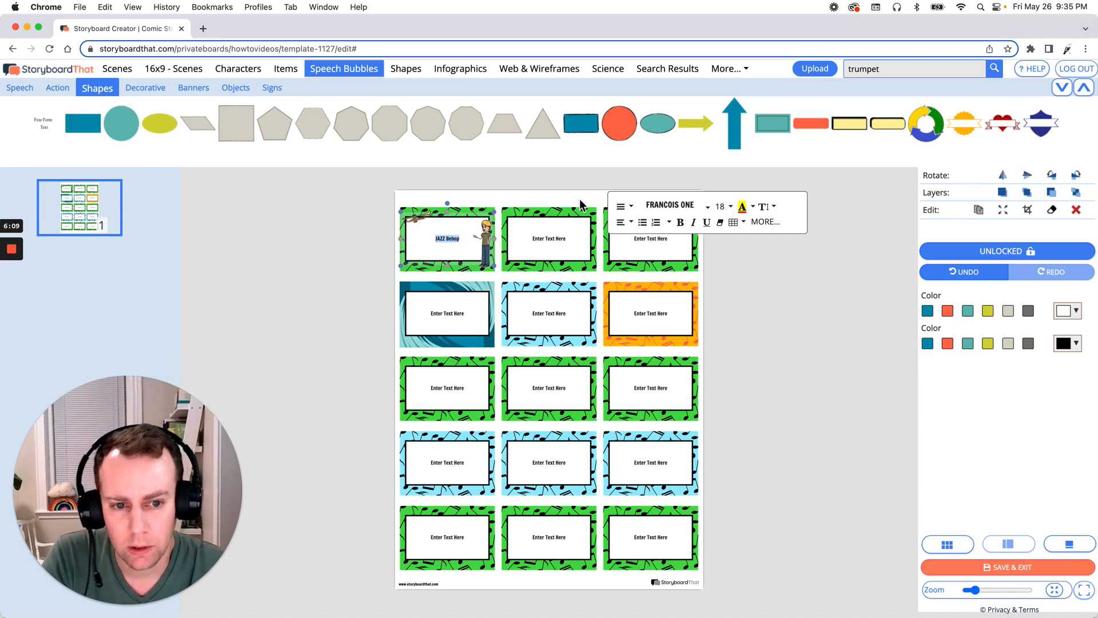
click(734, 210)
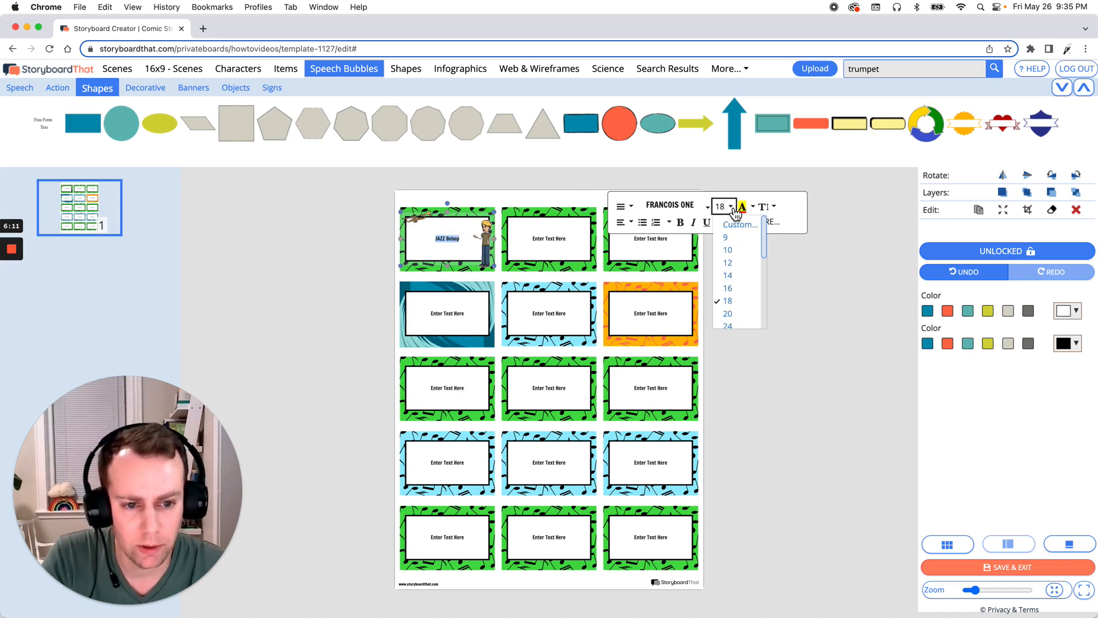
scroll(742, 274, down, 1)
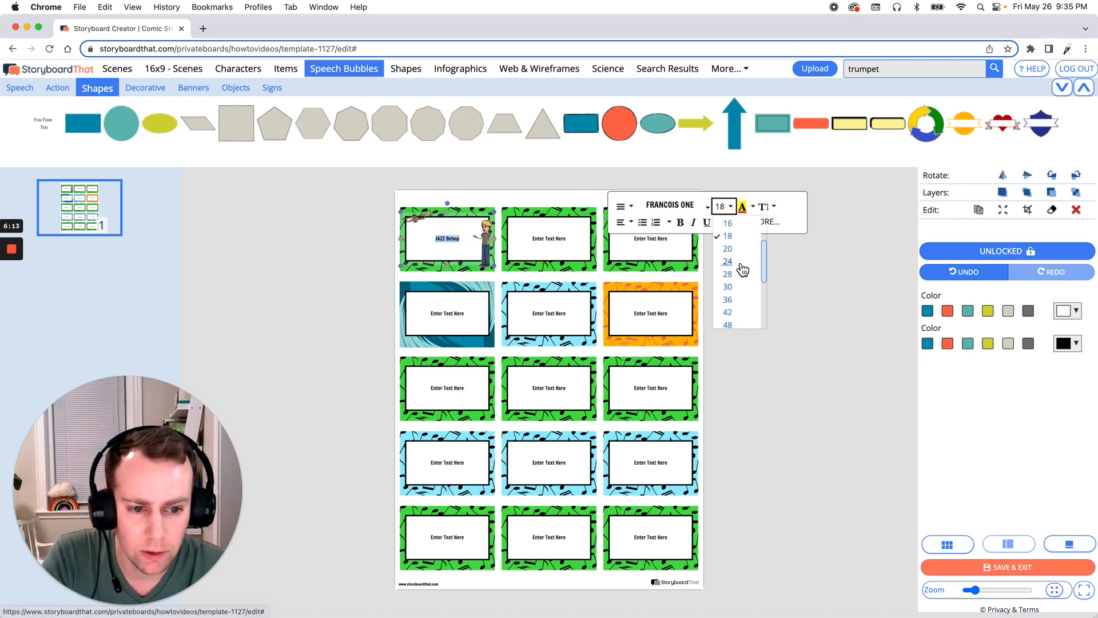
click(739, 303)
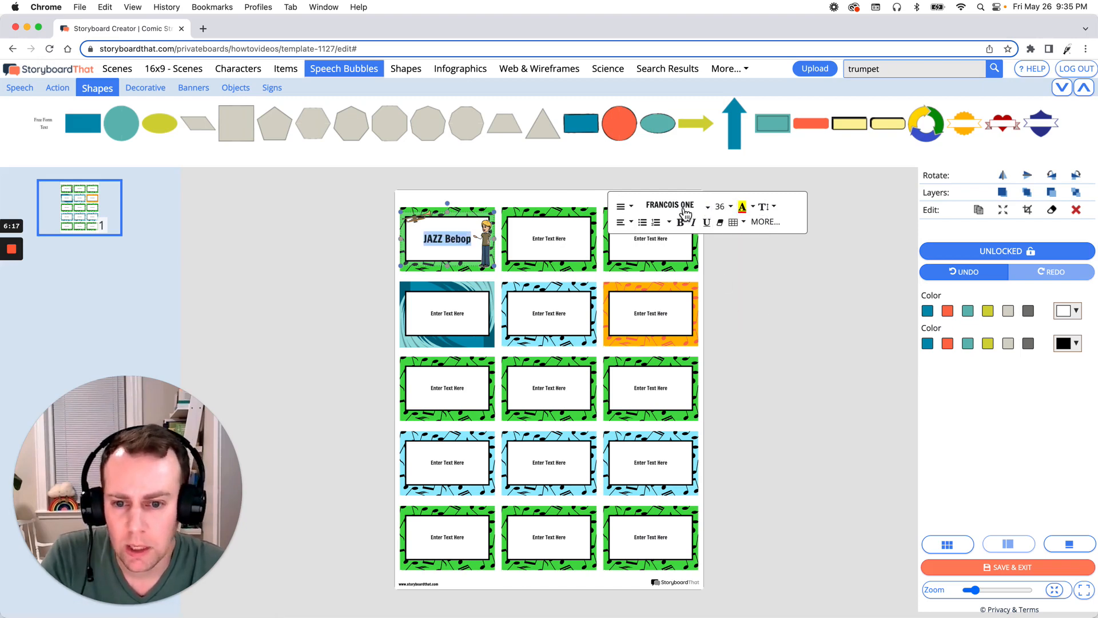
- Change the font of the first label's "JAZZ Bebop" text to Open Sans
click(711, 215)
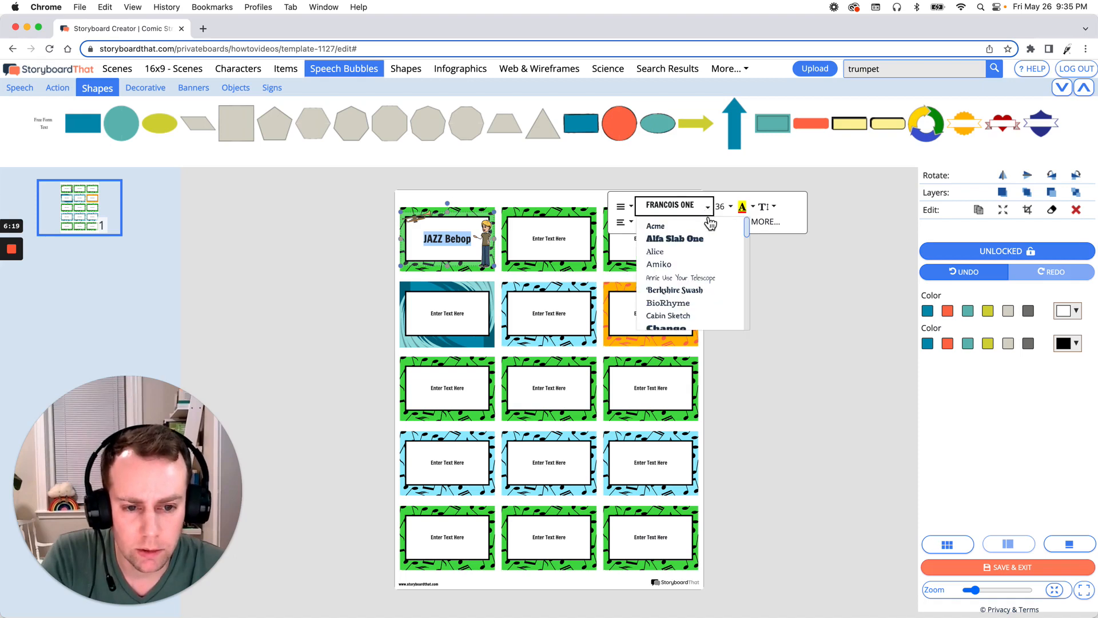
scroll(694, 259, down, 3)
scroll(696, 261, down, 10)
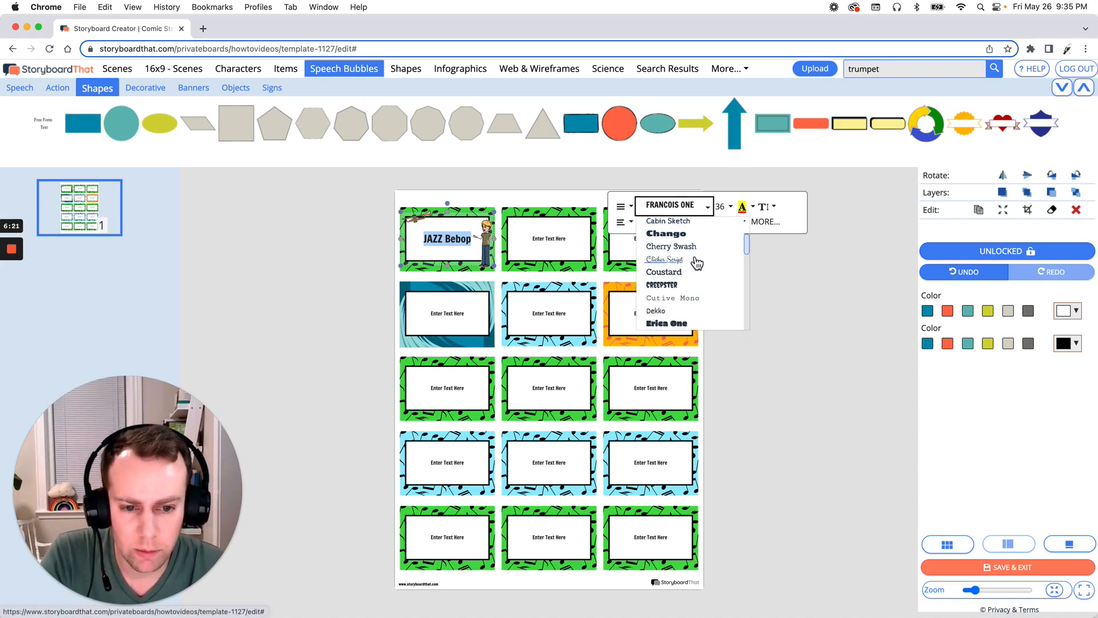
scroll(696, 261, down, 2)
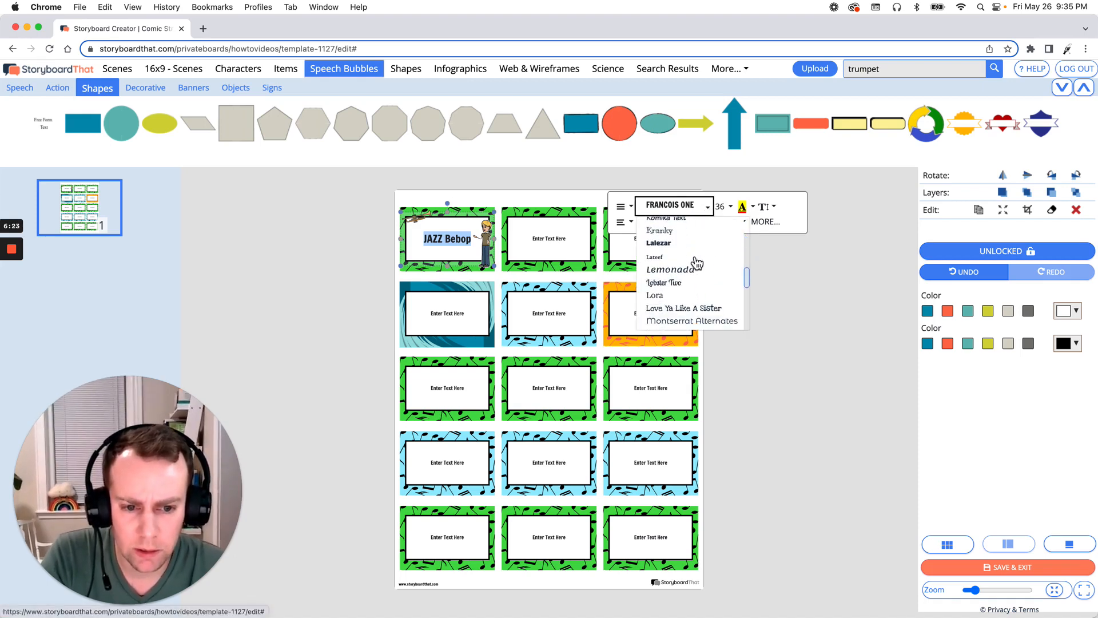
scroll(698, 260, down, 4)
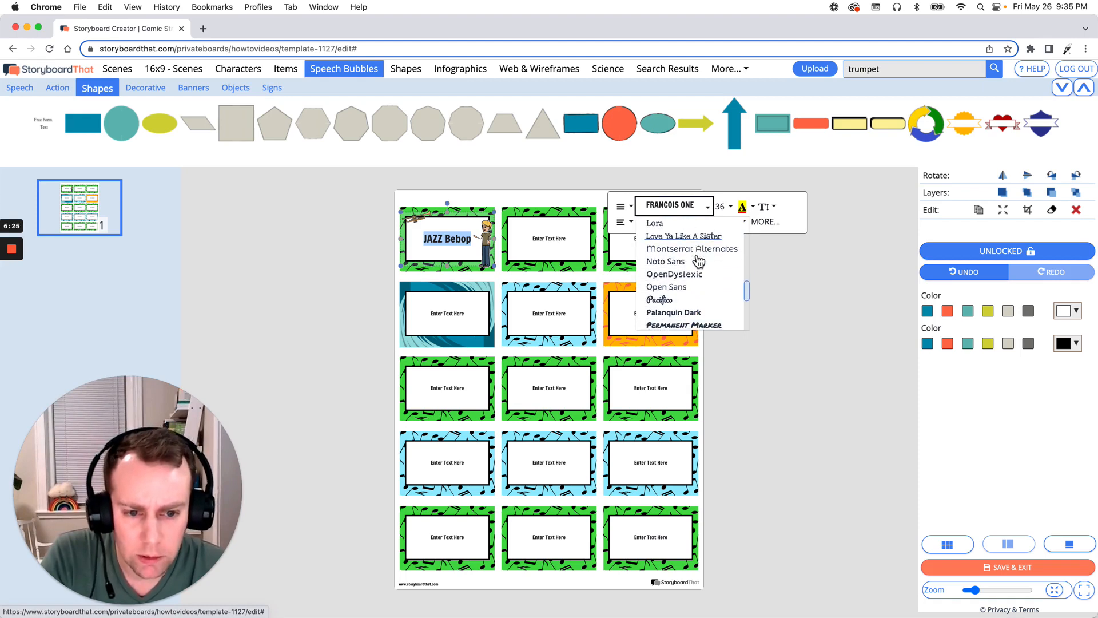
scroll(707, 271, down, 2)
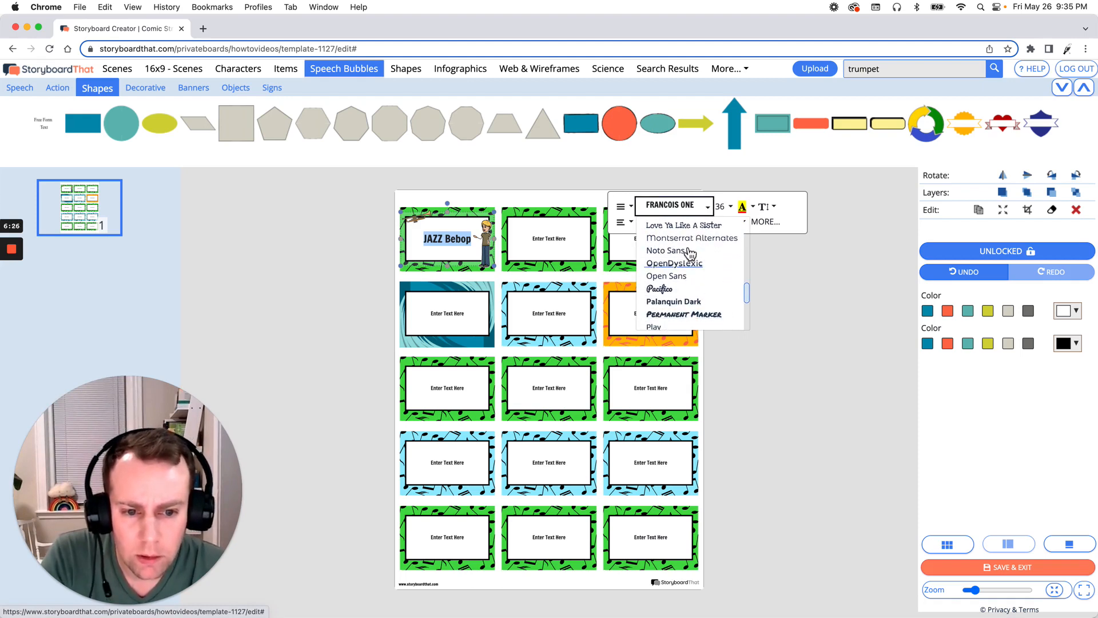
click(686, 277)
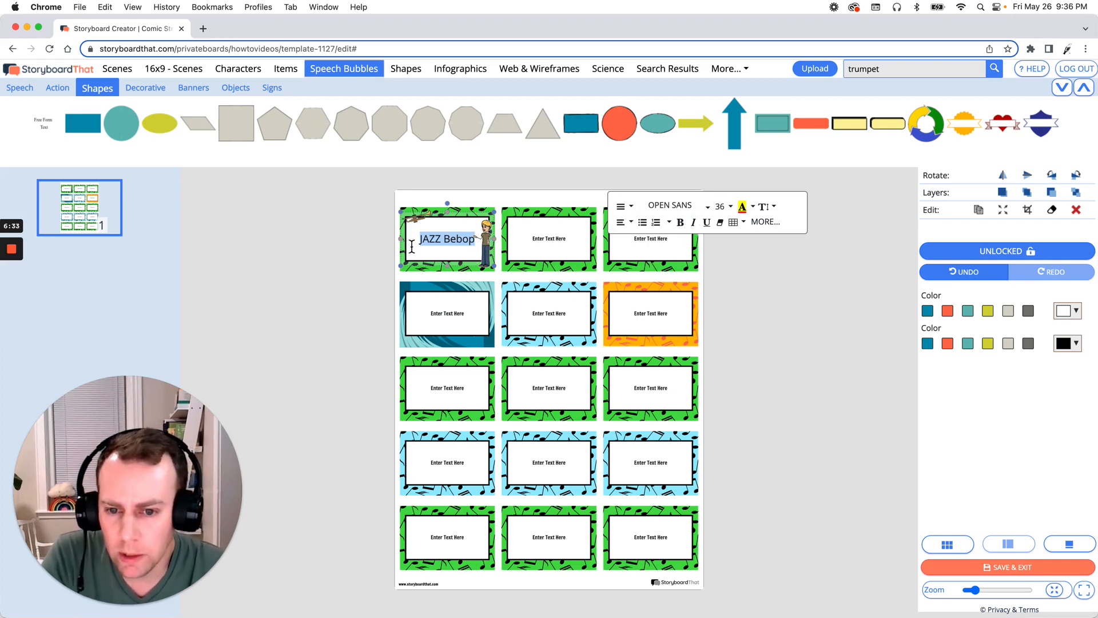
- Split the first label's text onto two lines, with "JAZZ" above "Bebop"
click(448, 243)
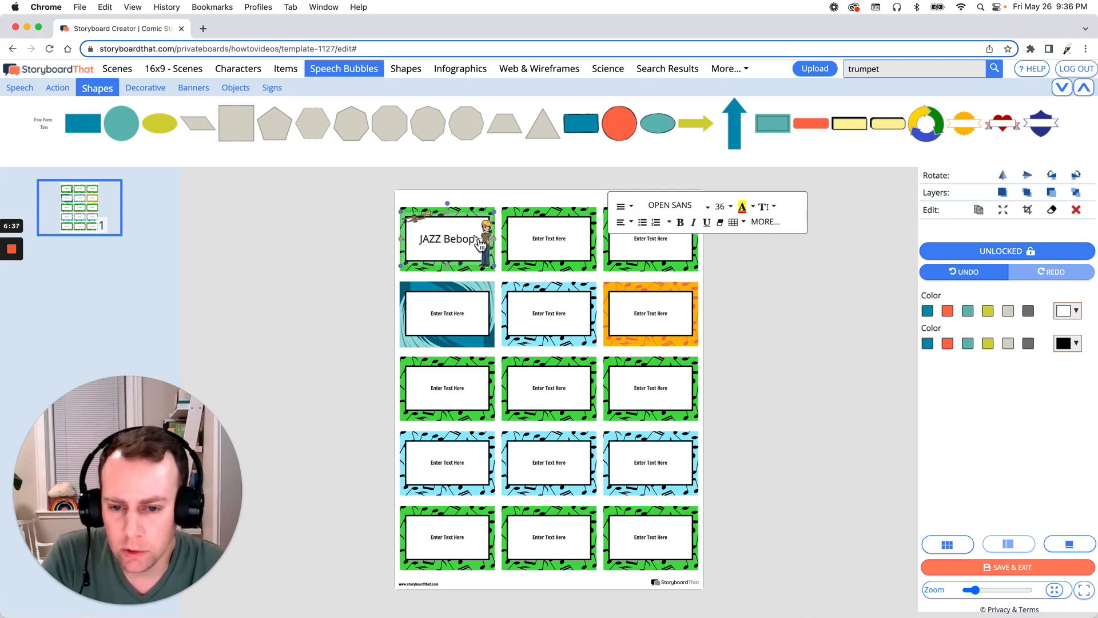
click(441, 240)
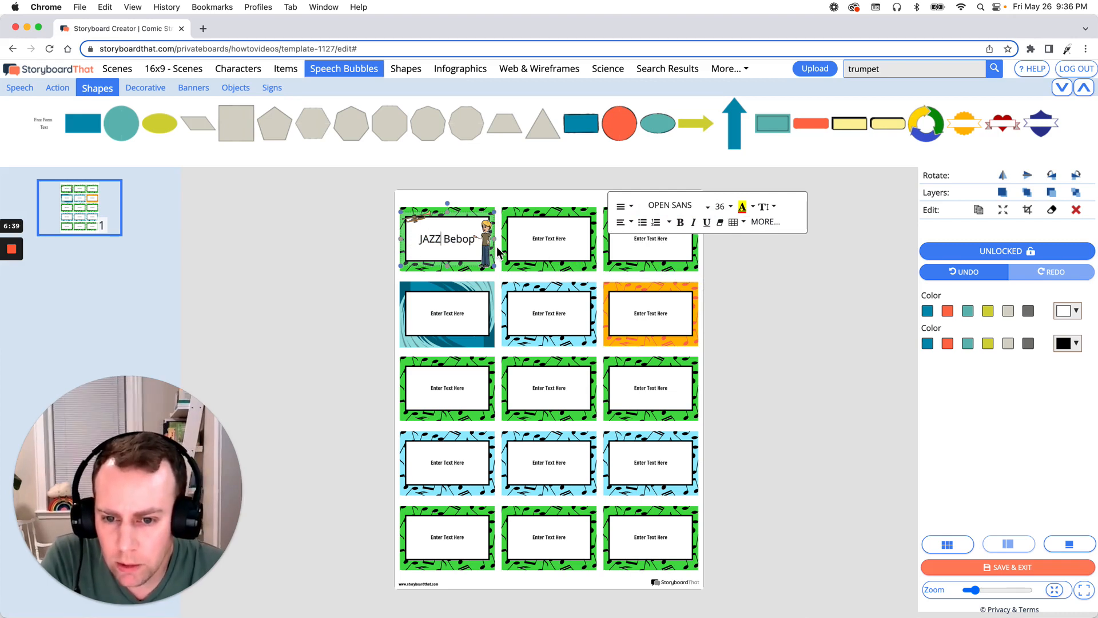
key(Return)
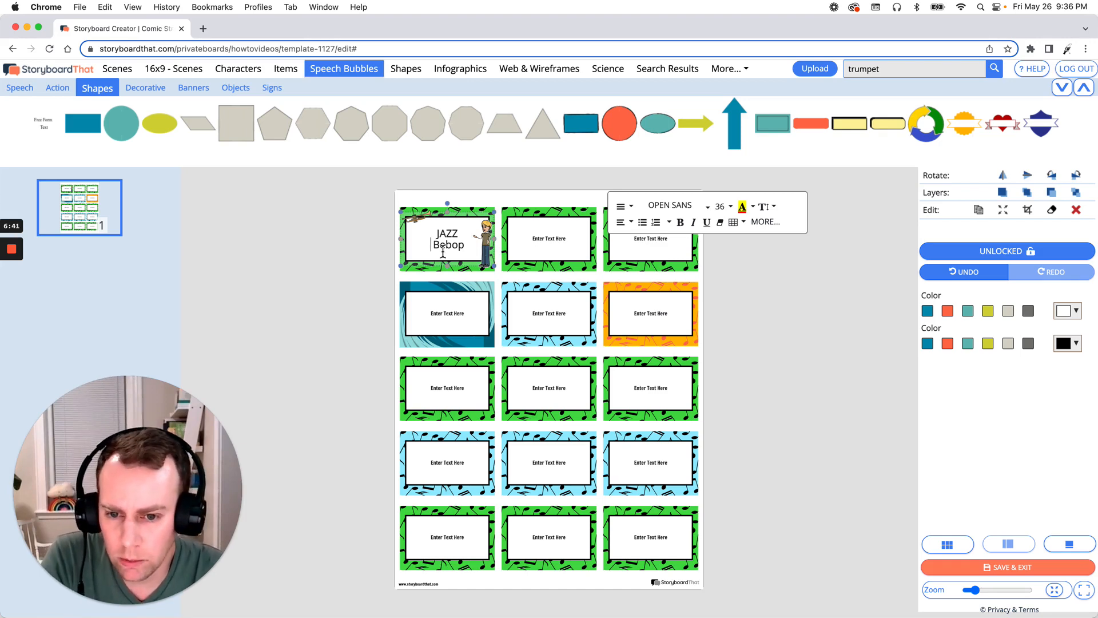
key(Delete)
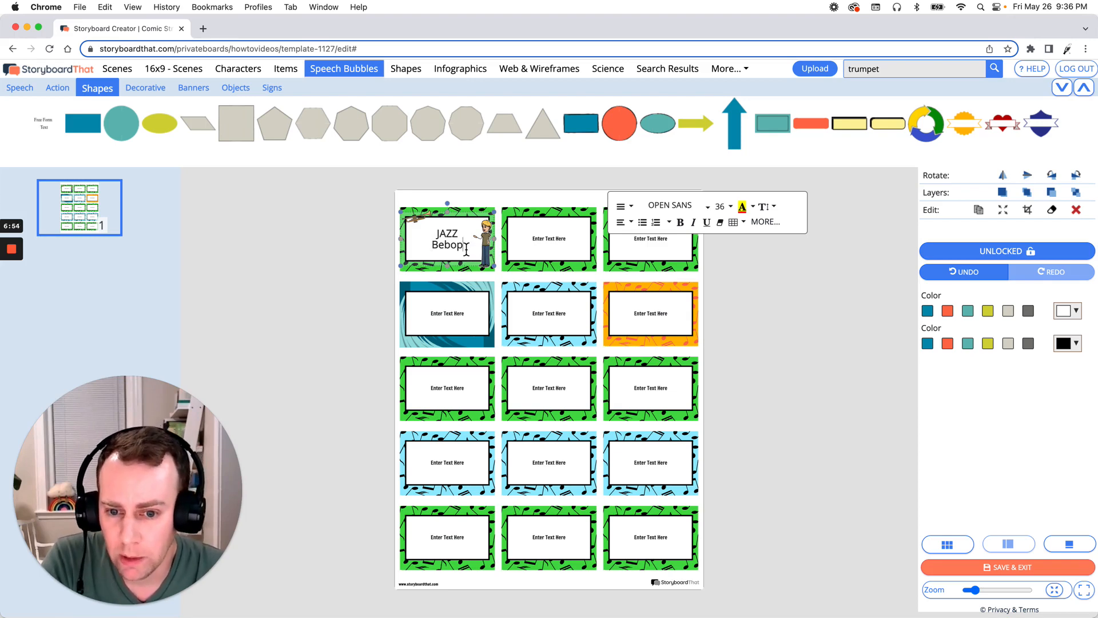
- Set the line spacing of both lines of the first label's text to 1.4 and deselect the text
drag(466, 250, 415, 235)
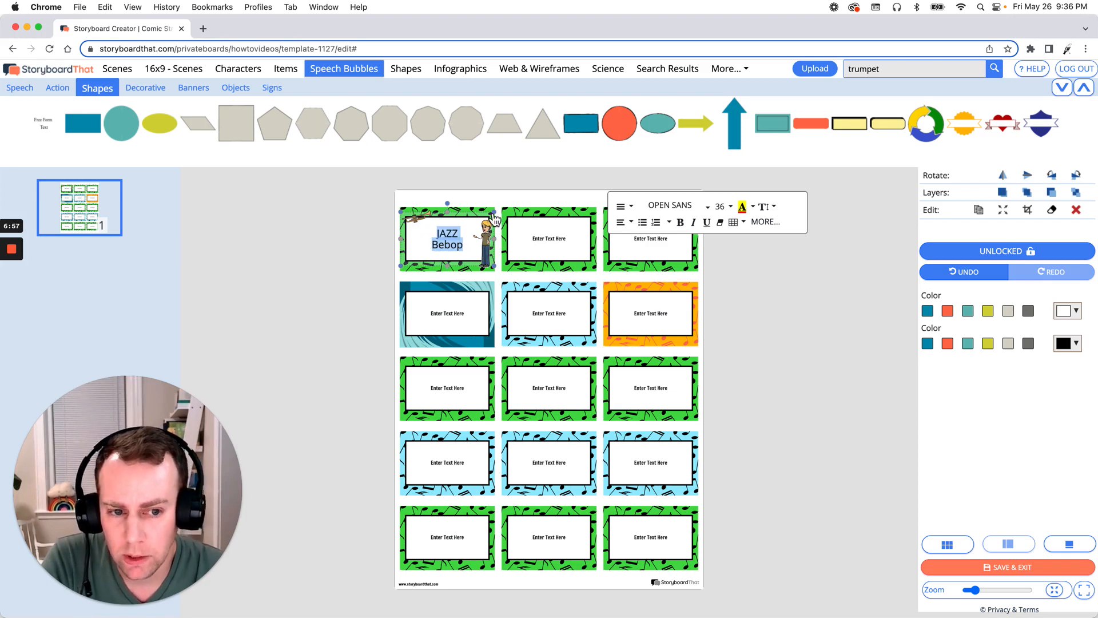
click(777, 211)
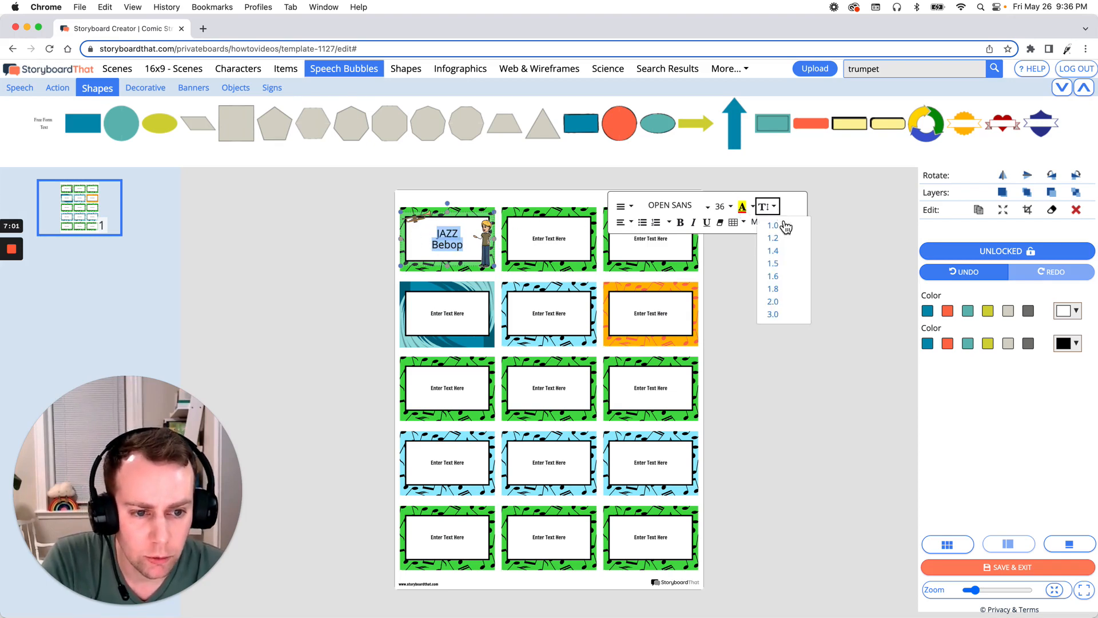
click(787, 250)
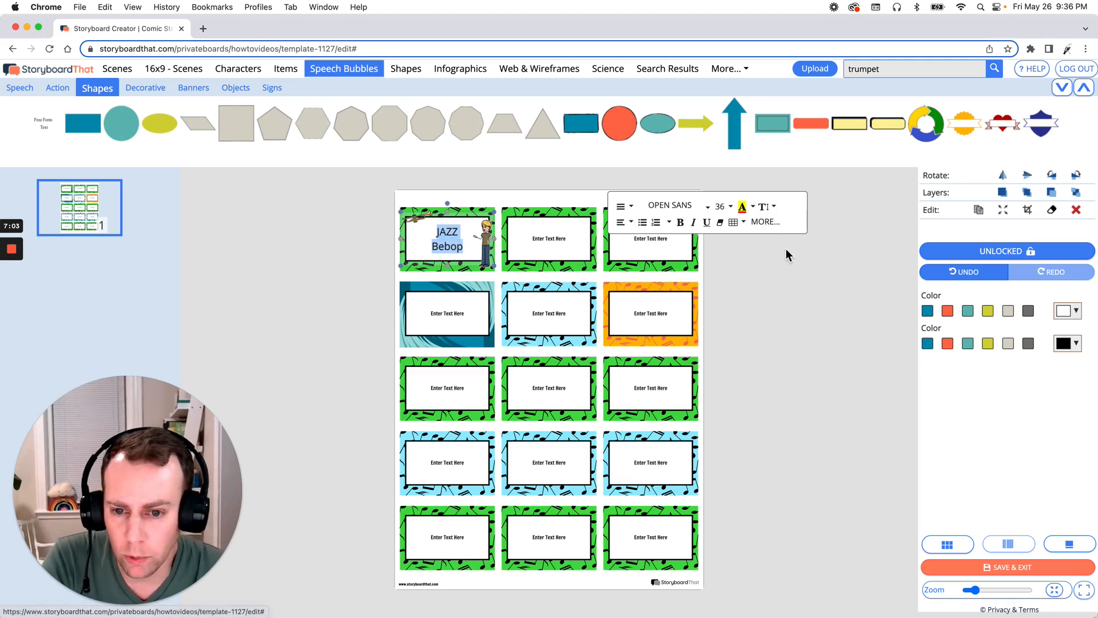
click(833, 307)
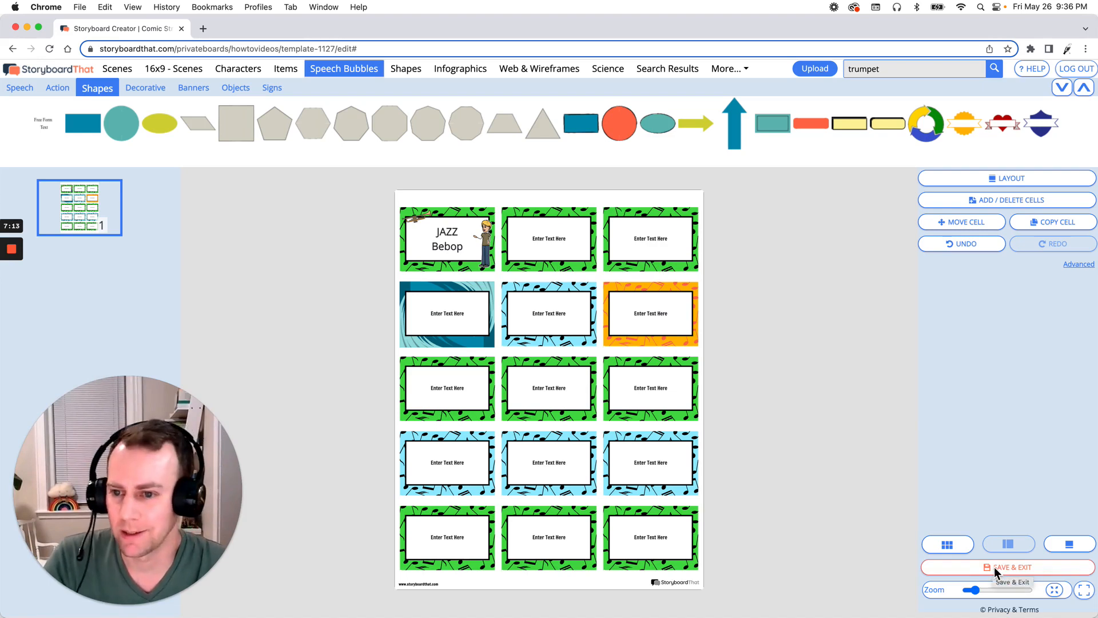
- Save the customized label sheet and exit the editor
click(970, 560)
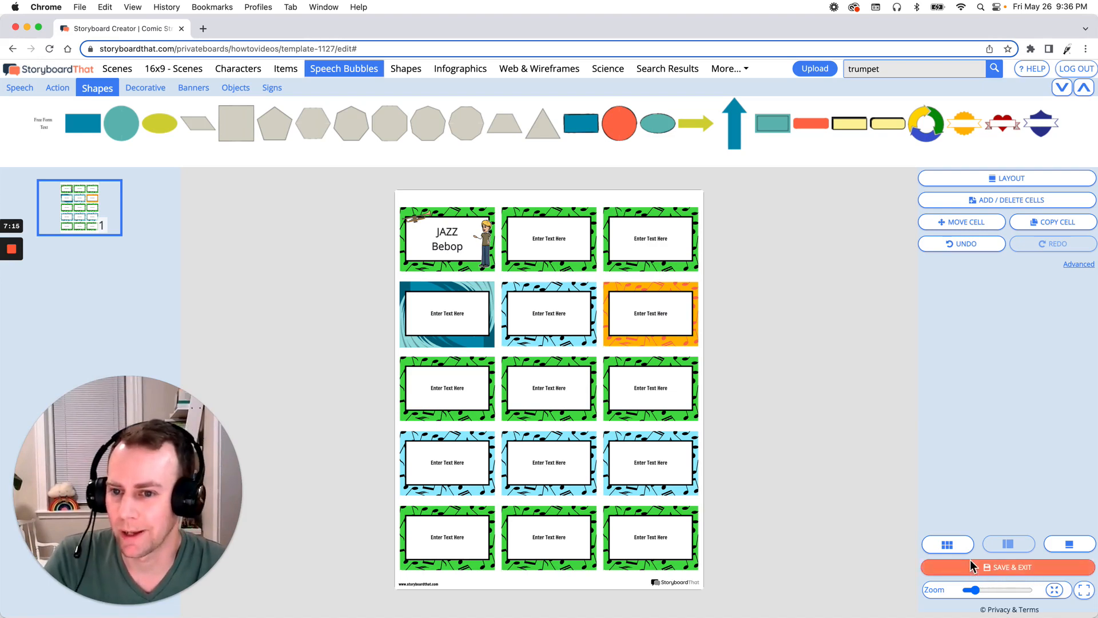